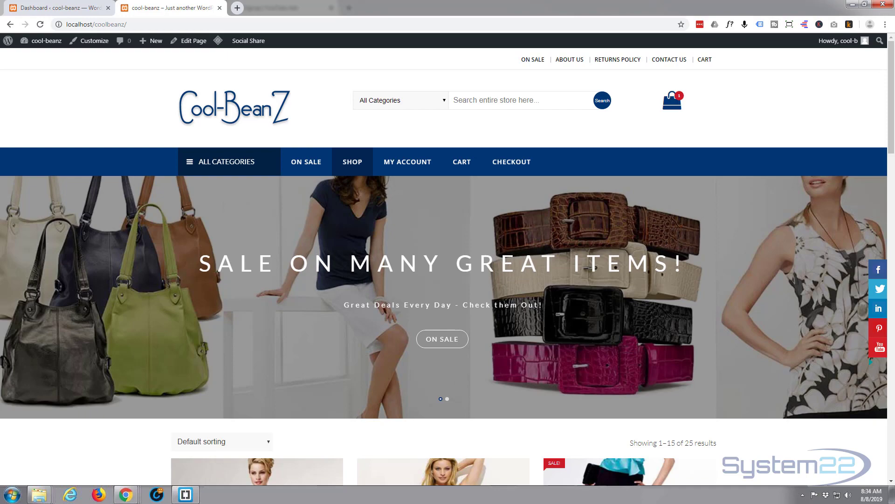
# Step: Look through the store's home page, from the sale banner down the product grid and back up
pyautogui.scroll(-6, 202, 214)
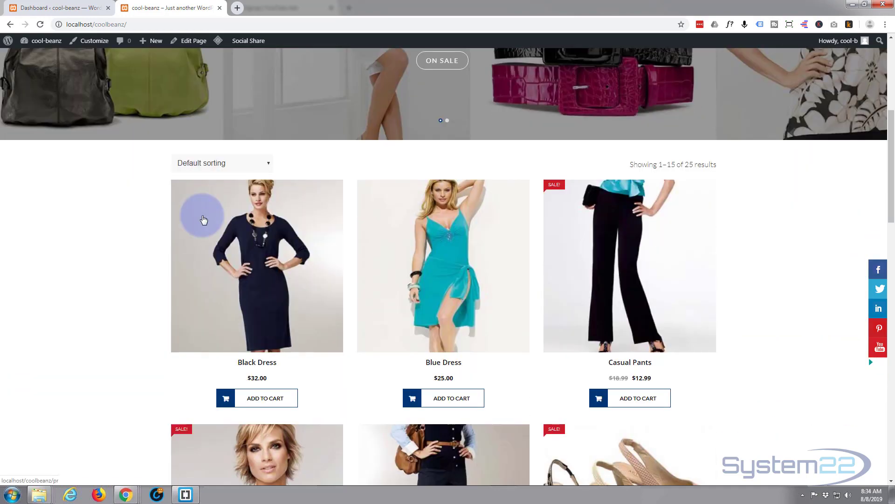
pyautogui.scroll(-13, 204, 219)
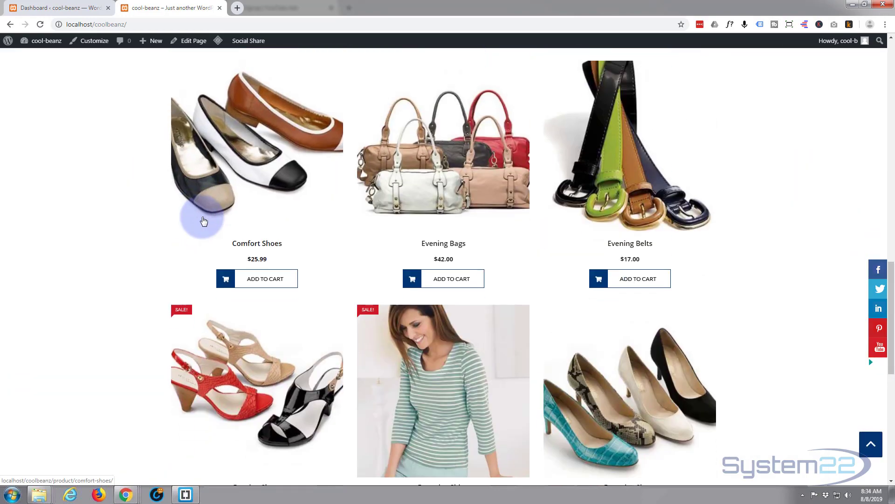
pyautogui.scroll(-5, 204, 221)
pyautogui.scroll(13, 204, 222)
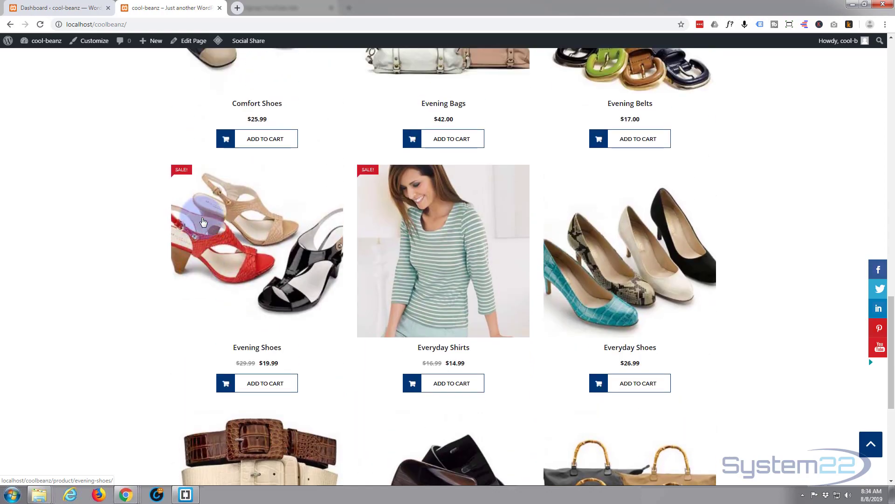
pyautogui.scroll(11, 204, 222)
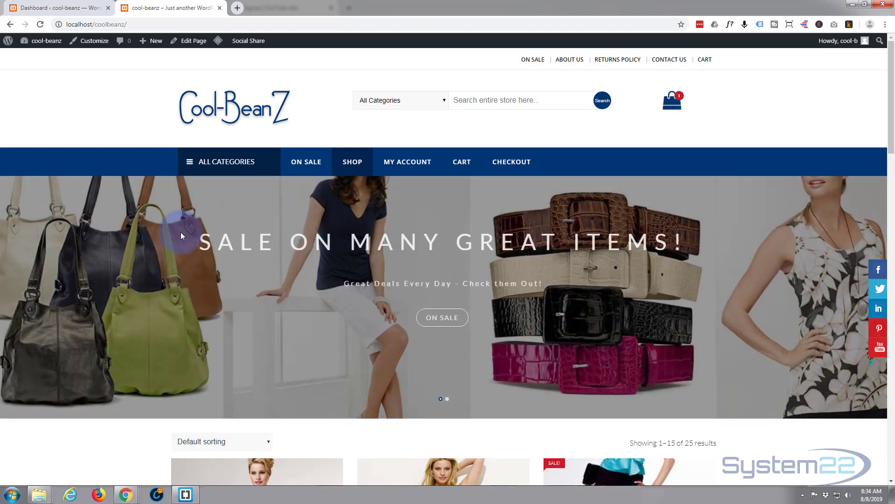
pyautogui.scroll(-7, 180, 232)
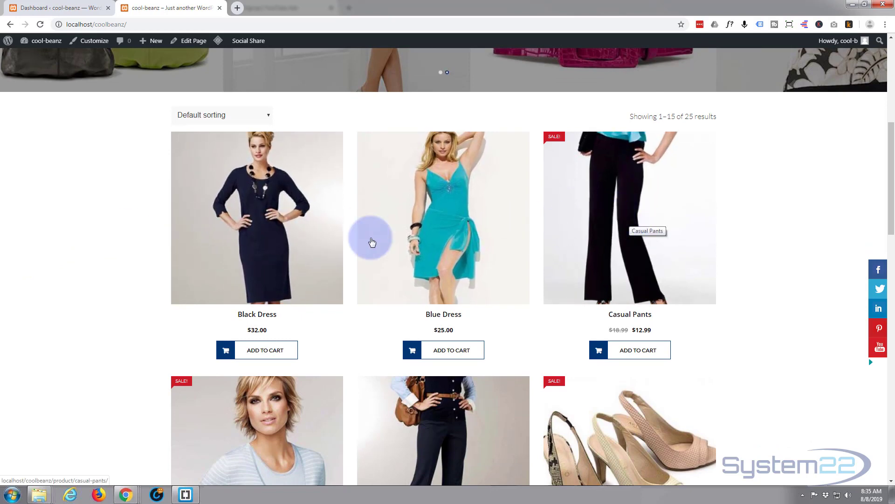
pyautogui.scroll(2, 98, 282)
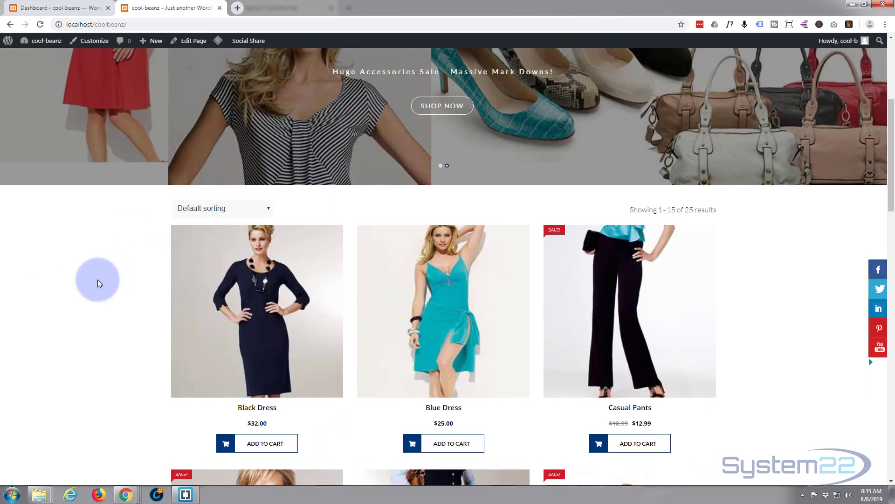
pyautogui.scroll(5, 97, 279)
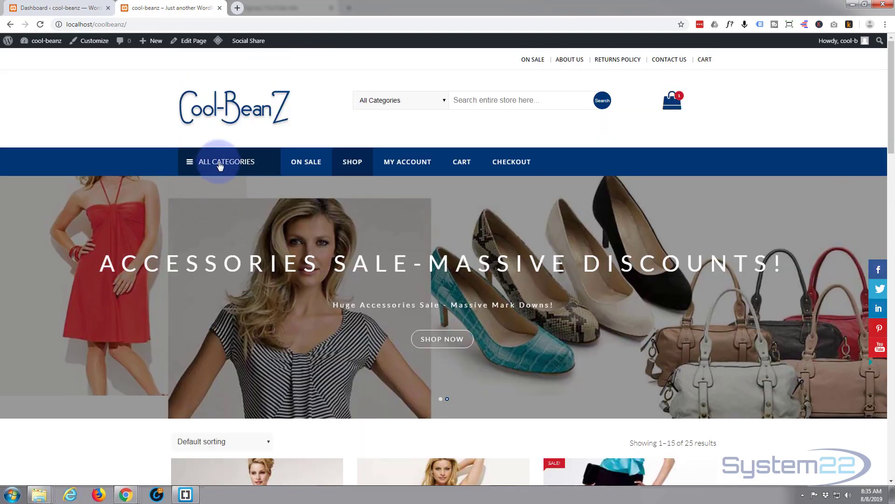
# Step: View the Bags product category page, followed by the Shirts category page
pyautogui.click(219, 165)
pyautogui.click(206, 237)
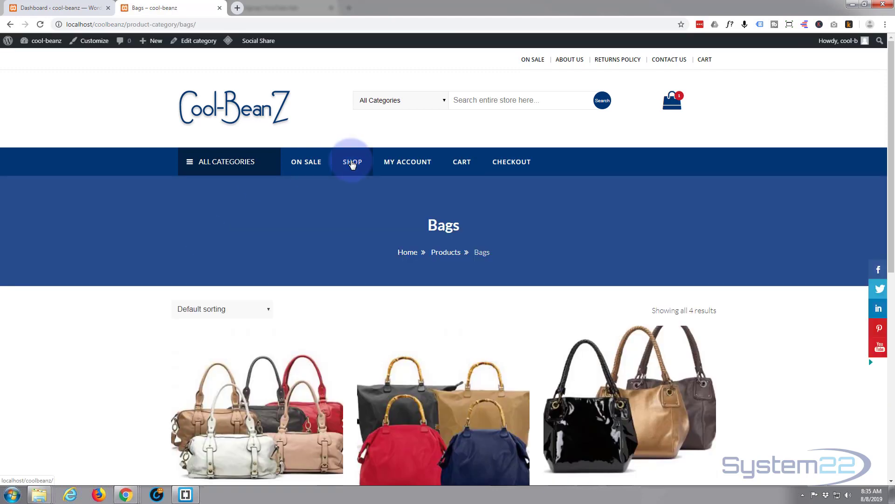
pyautogui.click(257, 170)
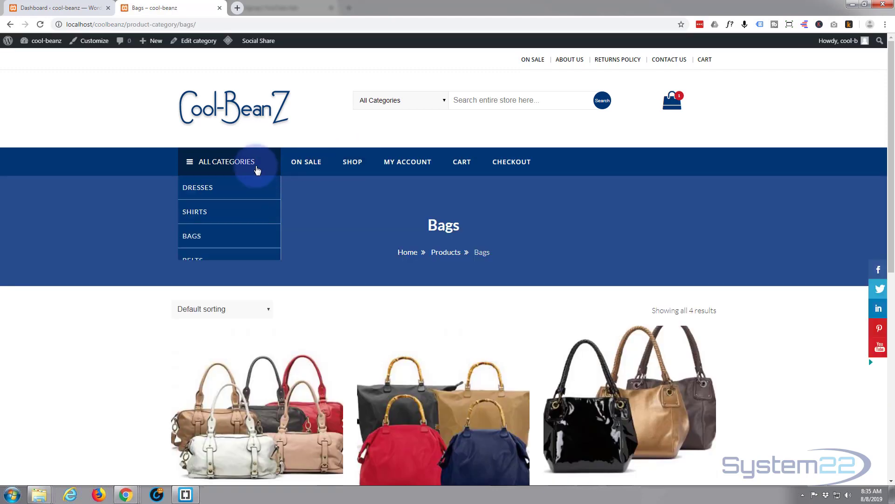
pyautogui.click(204, 213)
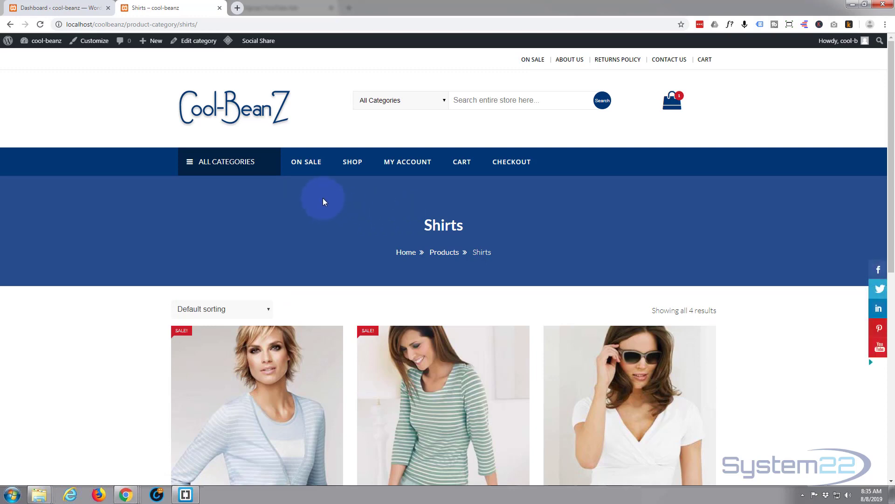
# Step: Open the store's About us page and look through its storefront photo and staff profiles
pyautogui.click(571, 66)
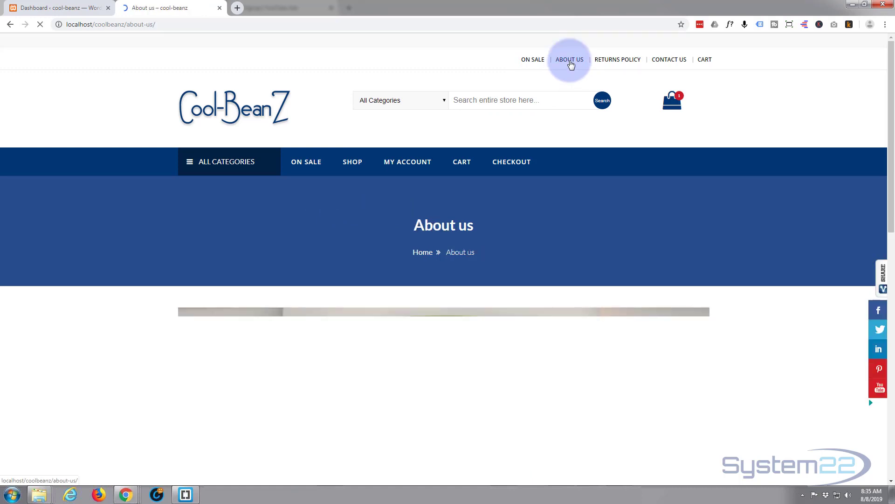
pyautogui.scroll(-3, 429, 195)
pyautogui.scroll(-9, 429, 194)
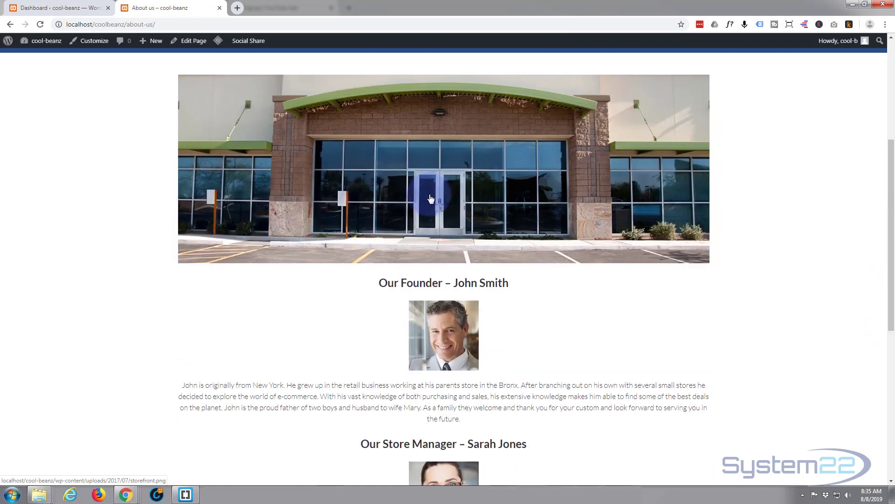
pyautogui.scroll(12, 430, 198)
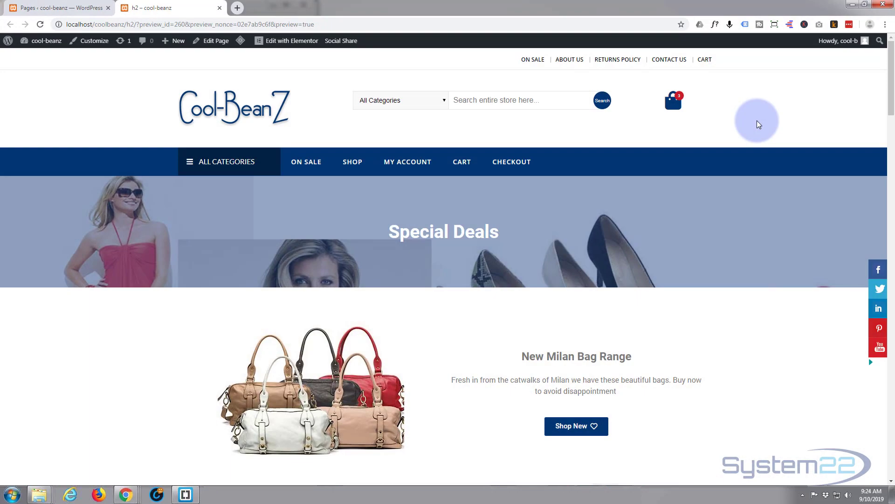
# Step: Review the h2 page preview down to the progress bars and city accordion, and reload it
pyautogui.scroll(-15, 758, 122)
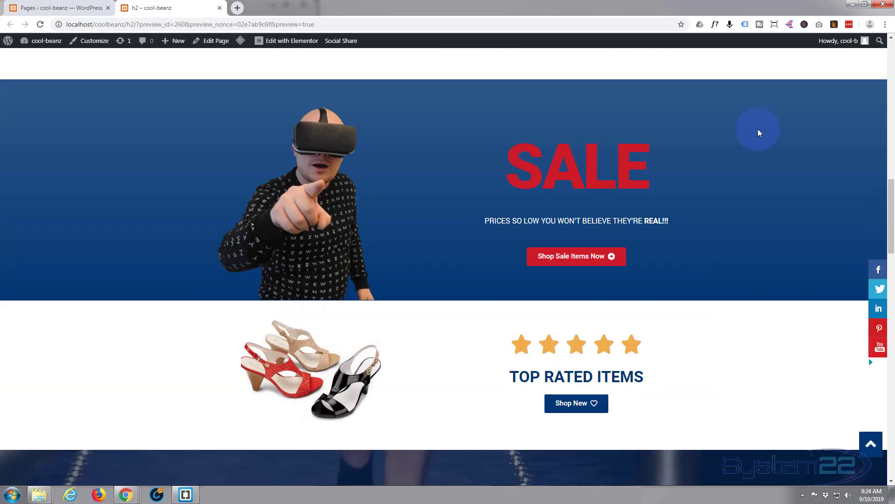
pyautogui.scroll(-18, 758, 132)
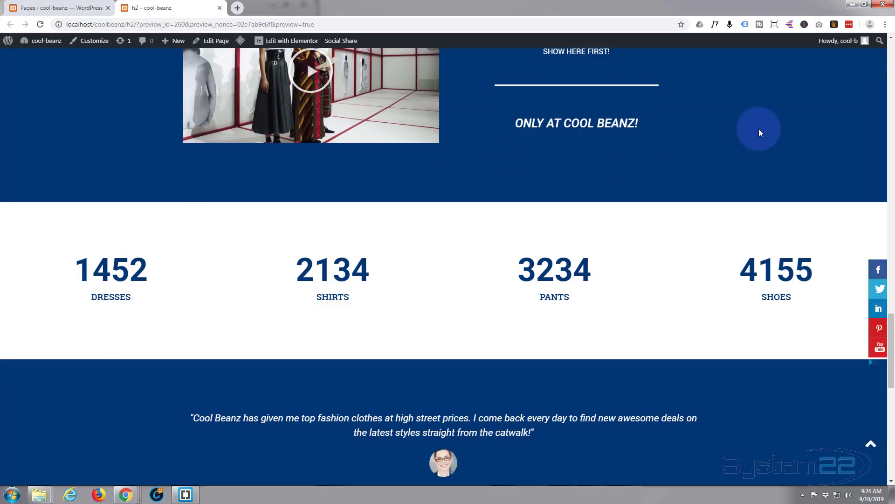
pyautogui.scroll(-12, 759, 131)
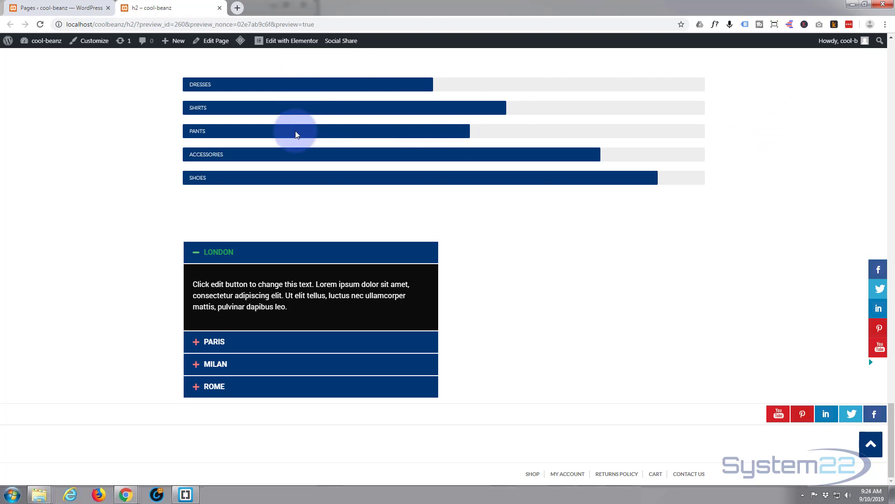
pyautogui.click(40, 25)
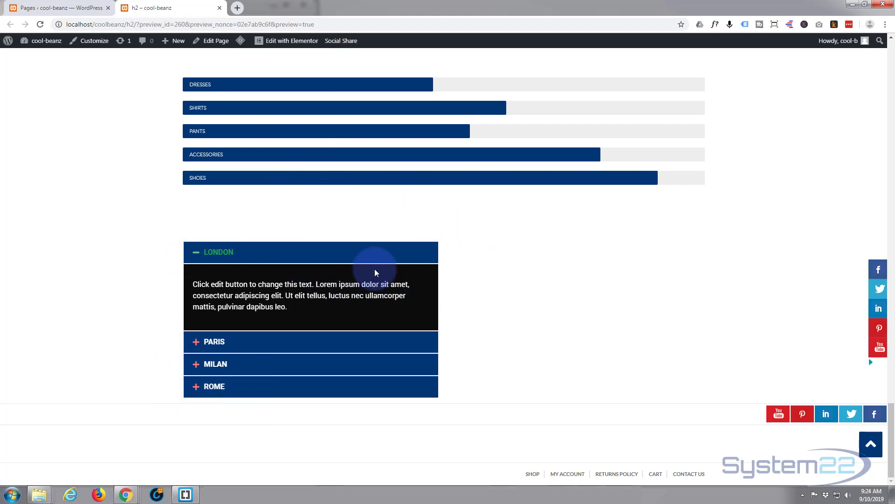
# Step: Test the city accordion by expanding Paris, Milan and Rome in turn, collapsing Rome and expanding London again
pyautogui.click(196, 343)
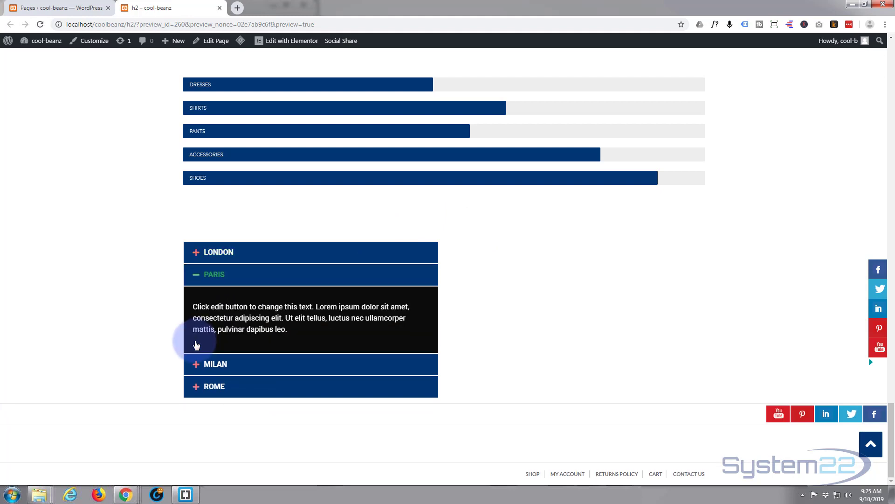
pyautogui.click(197, 366)
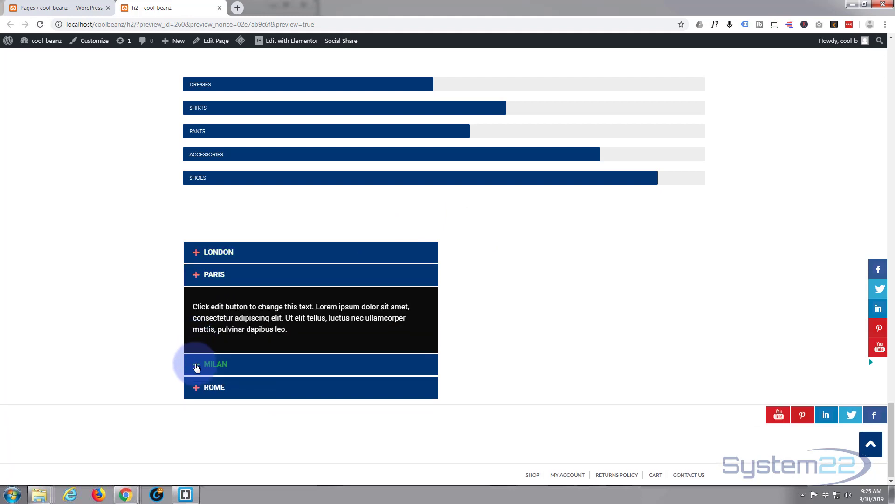
pyautogui.click(196, 389)
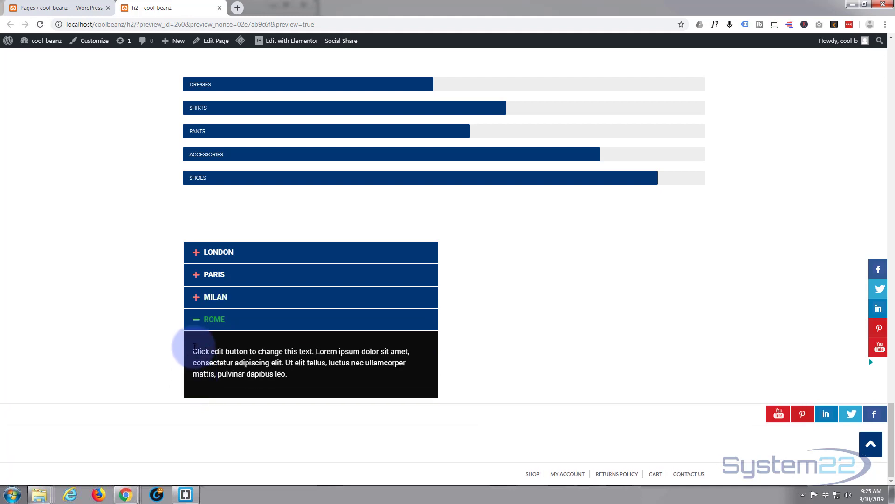
pyautogui.click(196, 321)
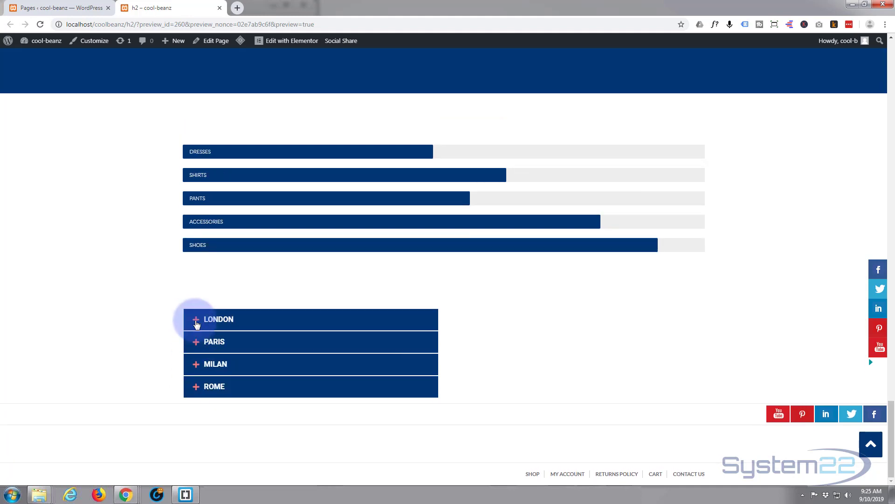
pyautogui.click(197, 321)
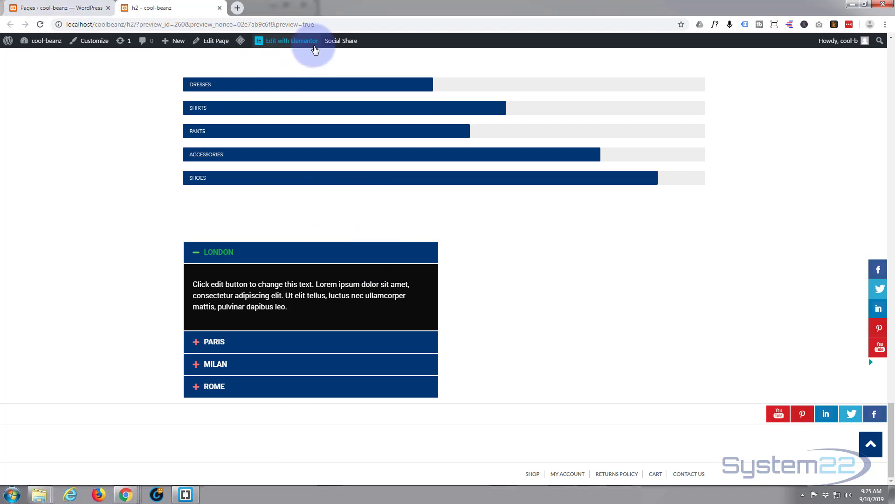
# Step: Open the h2 page for editing in Elementor and go to the section with the city accordion
pyautogui.click(285, 42)
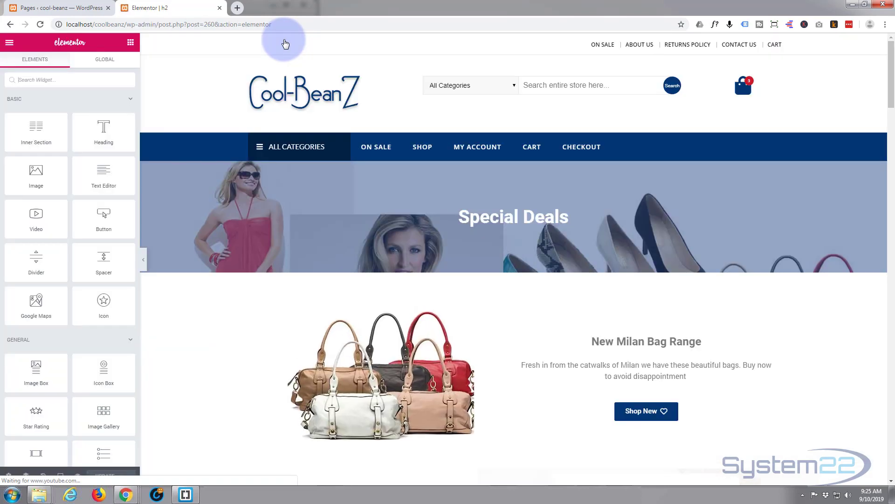
pyautogui.scroll(-15, 172, 267)
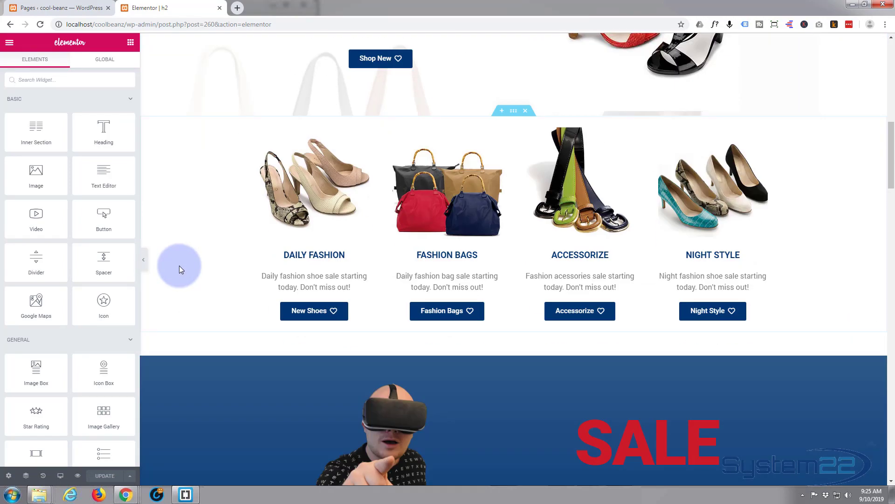
pyautogui.scroll(-15, 180, 265)
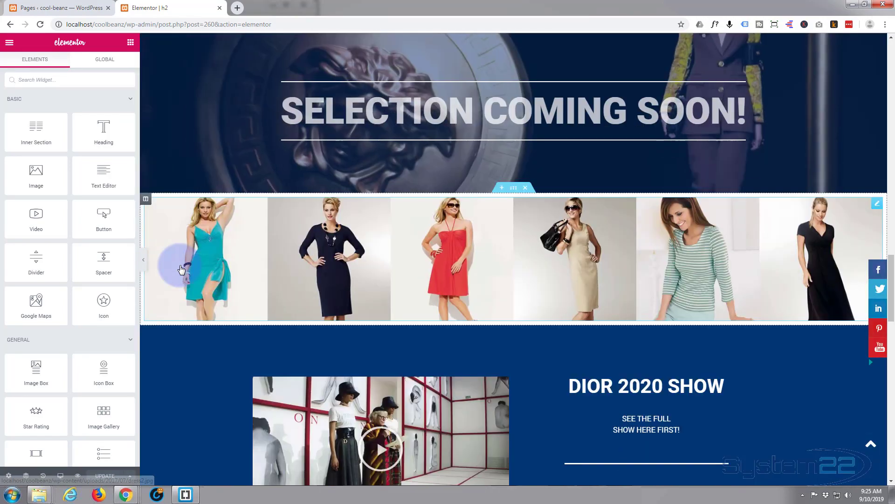
pyautogui.scroll(-15, 180, 264)
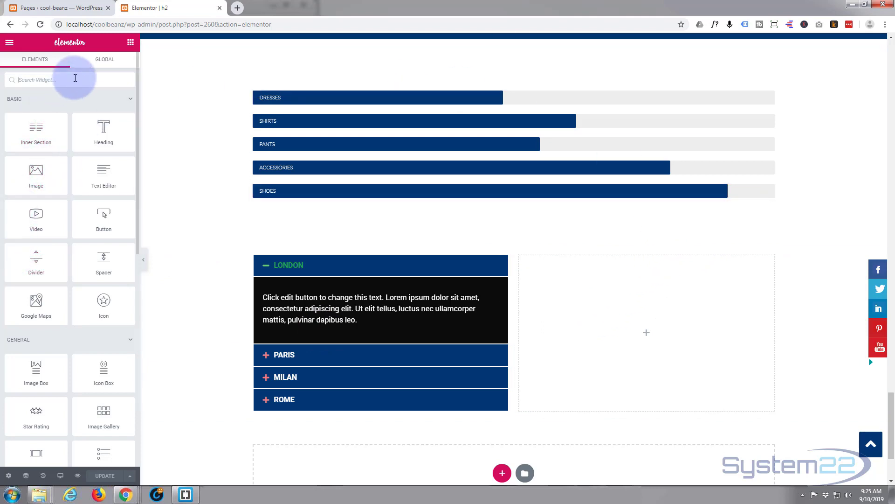
# Step: Add an Accordion widget to the empty column beside the city accordion
pyautogui.click(130, 43)
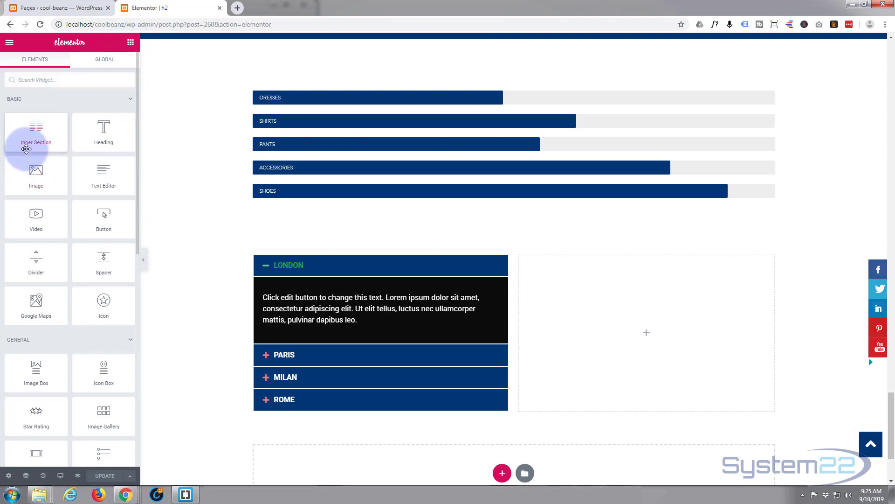
pyautogui.scroll(-3, 56, 225)
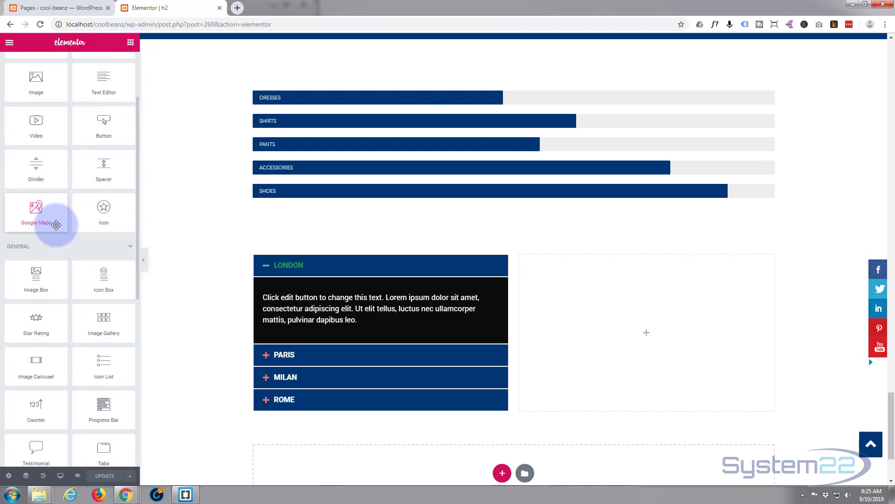
pyautogui.scroll(-2, 56, 225)
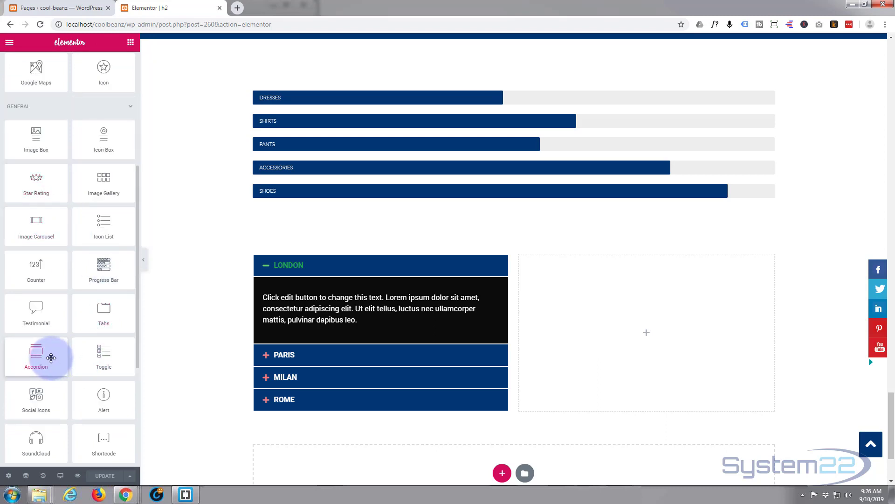
pyautogui.moveTo(37, 355); pyautogui.dragTo(688, 306)
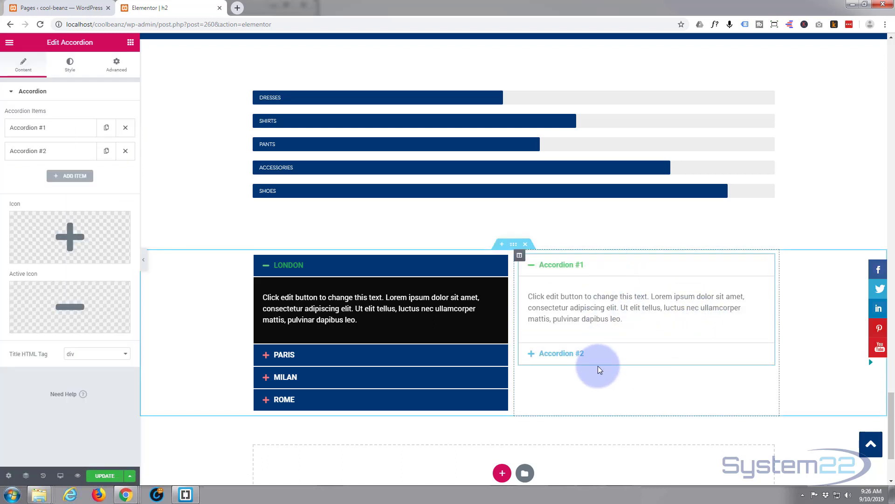
# Step: Test the new accordion by switching between its Accordion #1 and Accordion #2 items
pyautogui.click(531, 355)
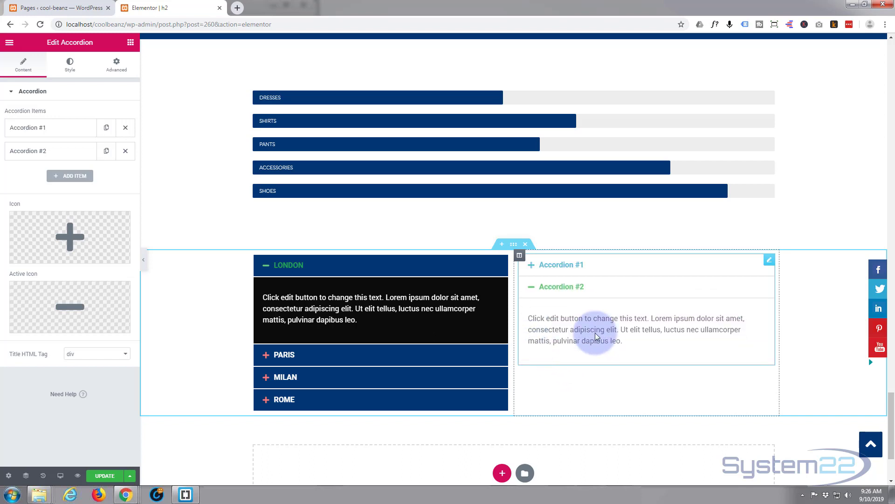
pyautogui.click(638, 269)
pyautogui.click(600, 347)
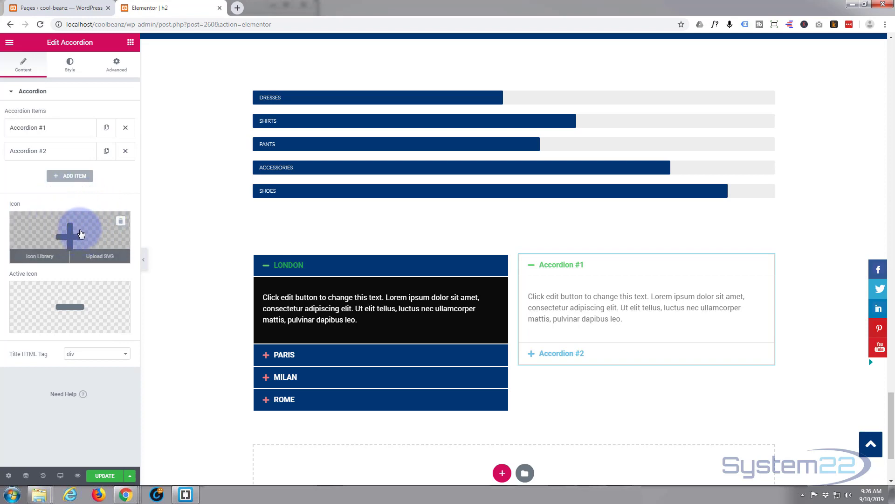
# Step: Browse the icon library for the new accordion's icon and close it without choosing a different one
pyautogui.click(40, 261)
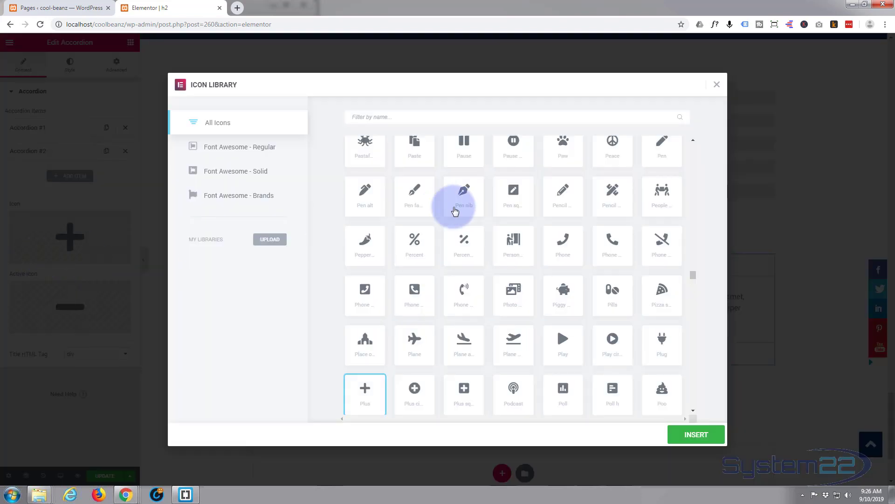
pyautogui.scroll(-20, 458, 208)
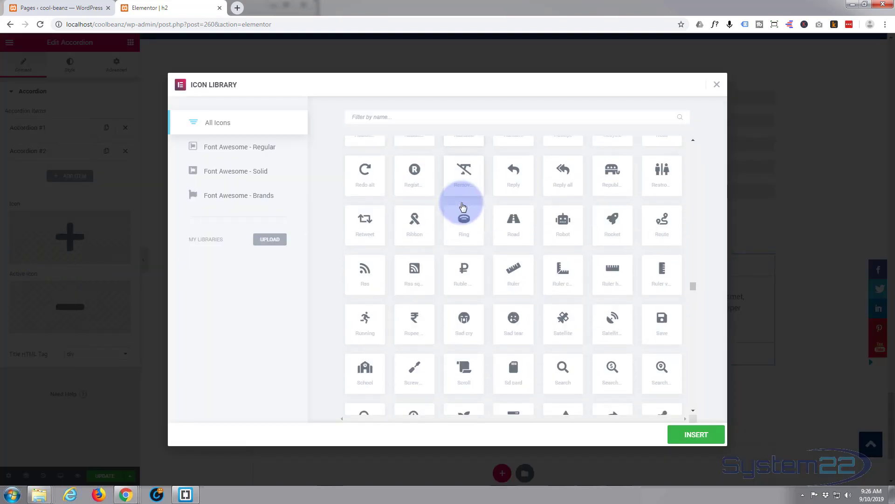
pyautogui.scroll(-6, 461, 203)
pyautogui.scroll(5, 462, 202)
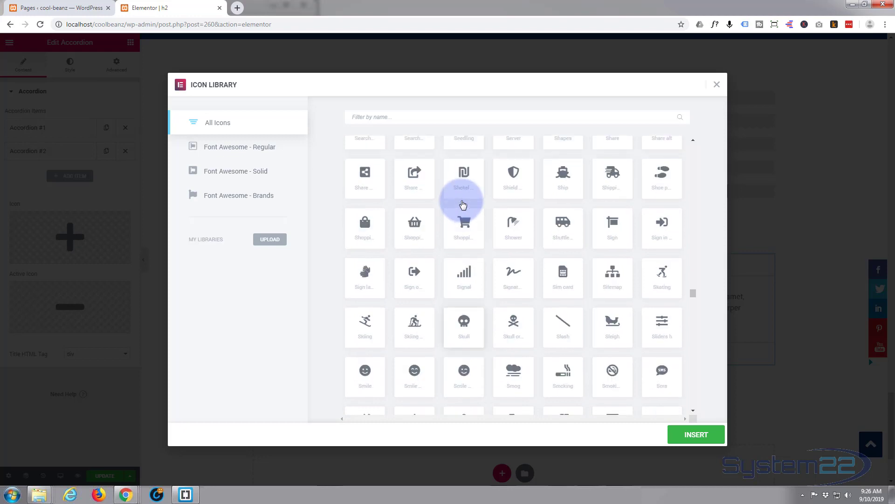
pyautogui.scroll(2, 513, 222)
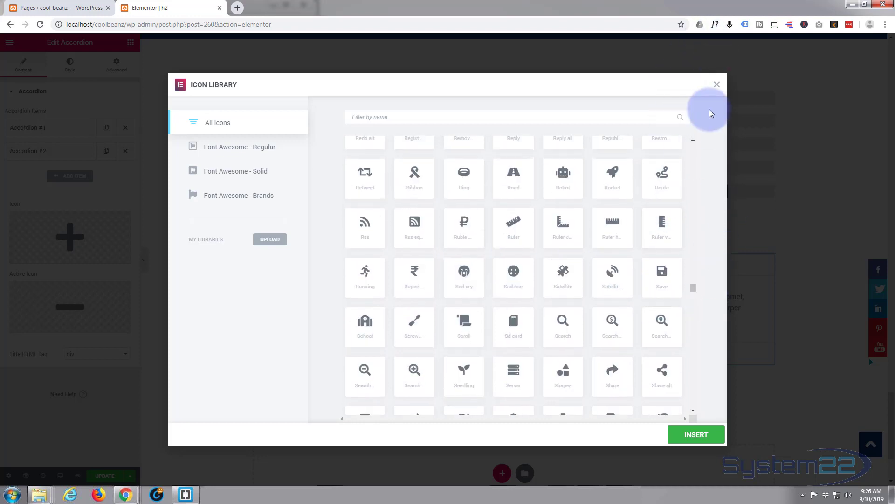
pyautogui.click(717, 85)
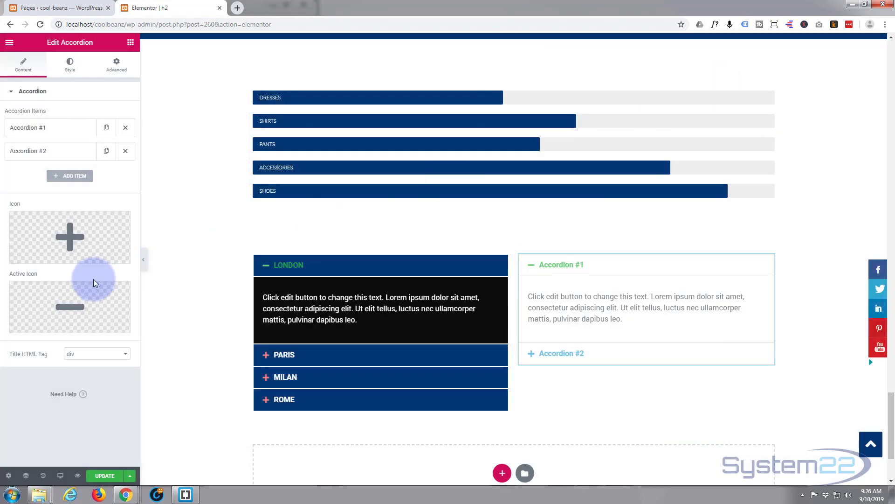
pyautogui.moveTo(84, 255)
pyautogui.moveTo(50, 307)
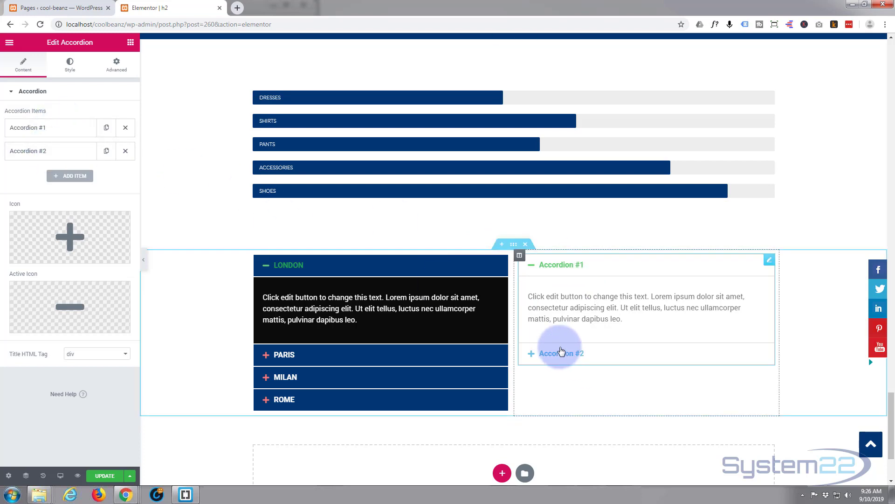
# Step: Rename the new accordion's first item to London and check its description in the text and visual editors
pyautogui.click(81, 131)
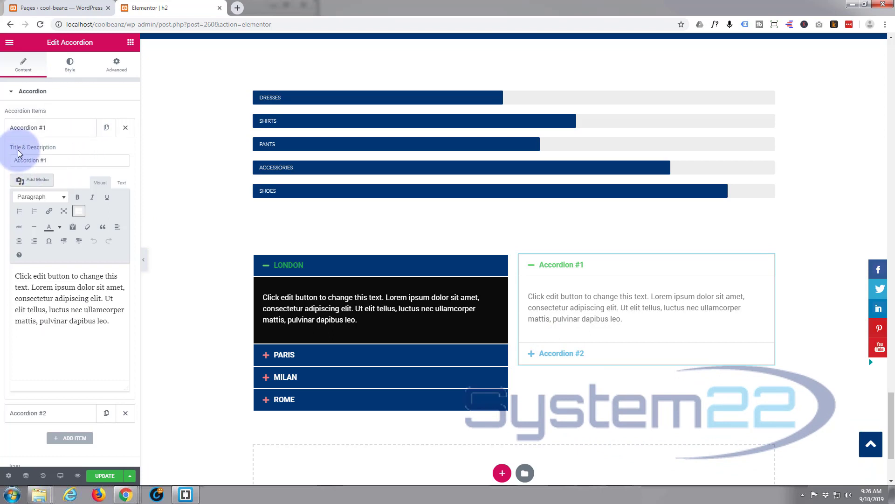
pyautogui.moveTo(60, 160); pyautogui.dragTo(2, 164)
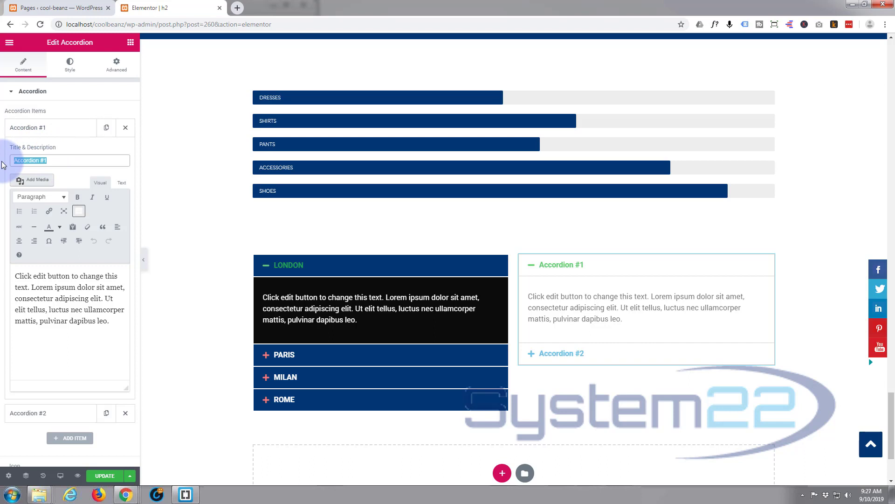
pyautogui.write('London')
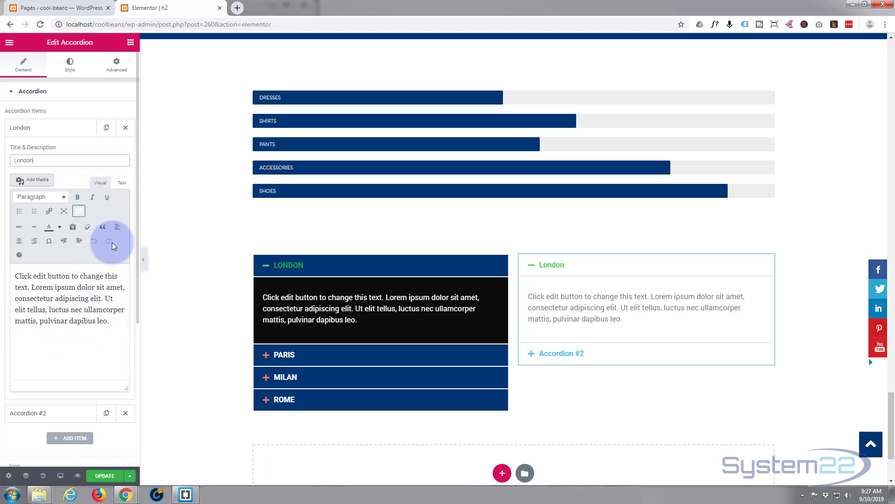
pyautogui.click(123, 184)
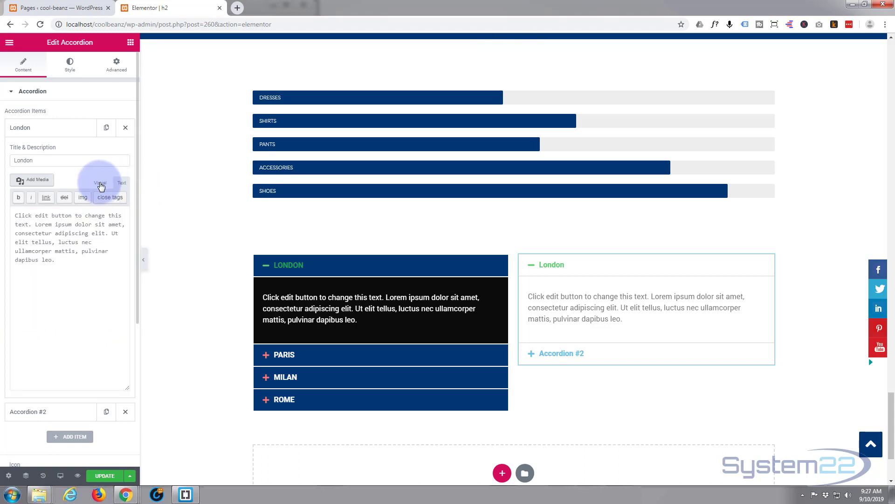
pyautogui.click(101, 183)
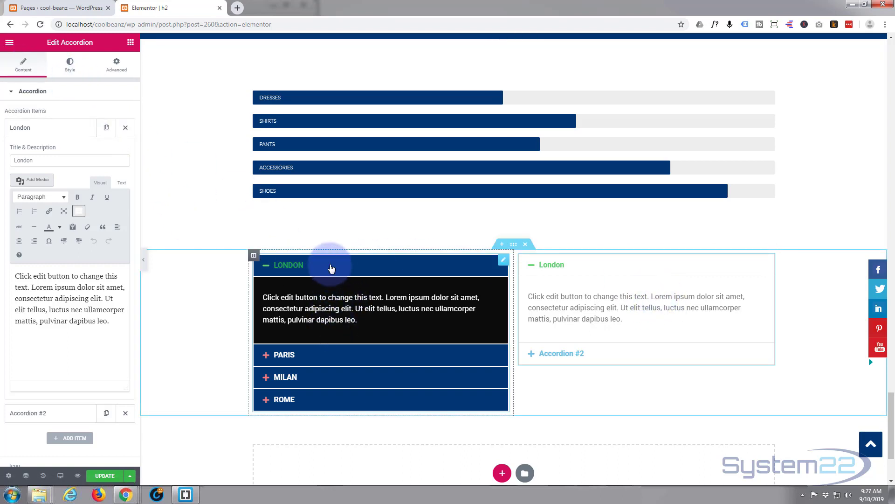
# Step: Copy the title background colour code #033772 from the existing city accordion's style settings
pyautogui.click(70, 65)
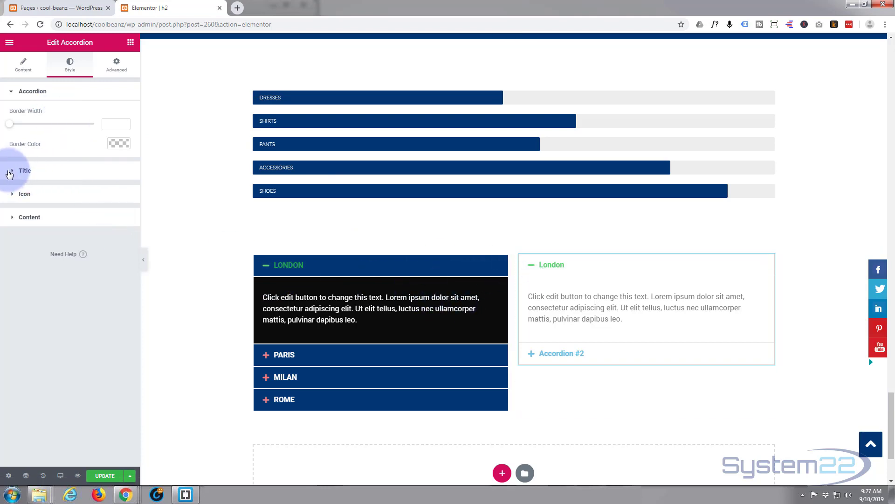
pyautogui.click(64, 170)
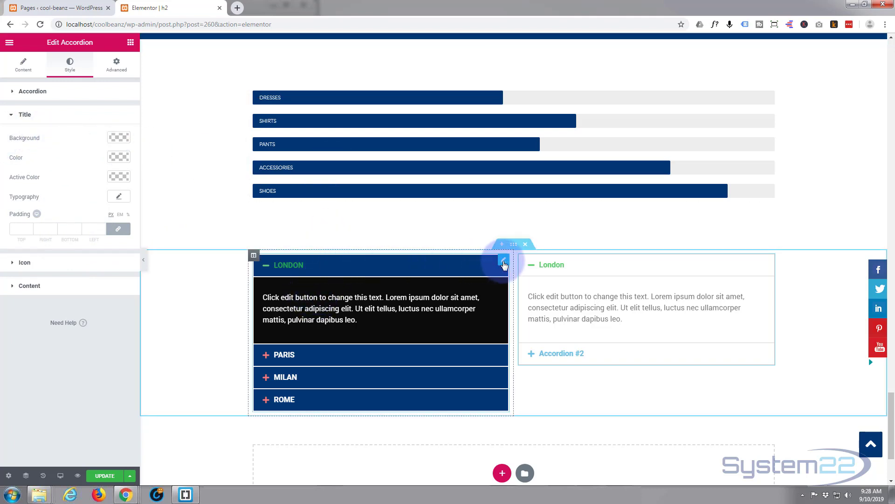
pyautogui.click(504, 264)
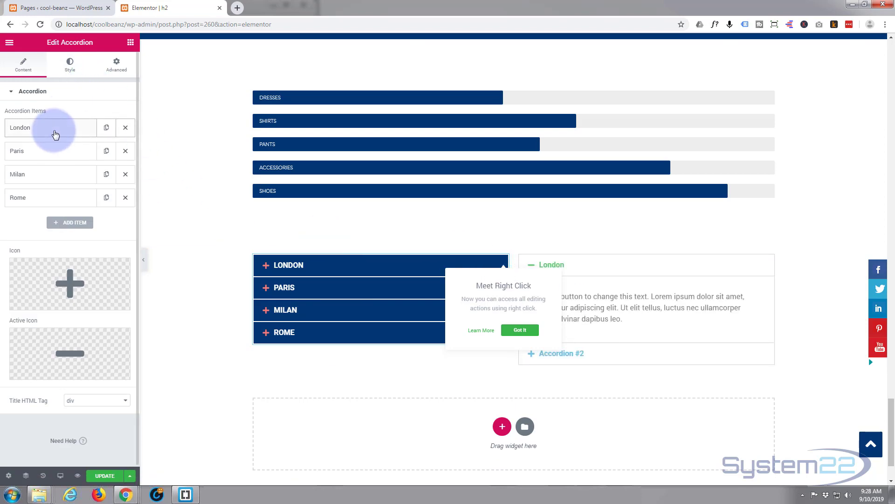
pyautogui.click(70, 64)
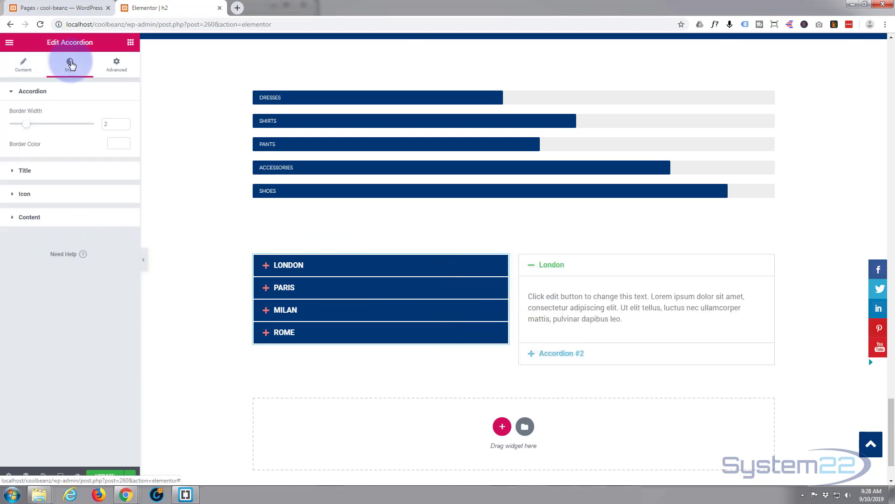
pyautogui.click(72, 176)
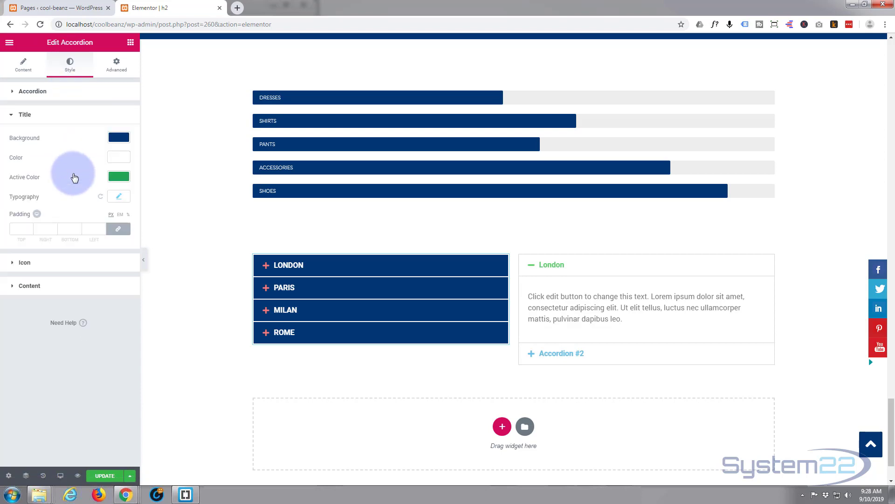
pyautogui.click(117, 138)
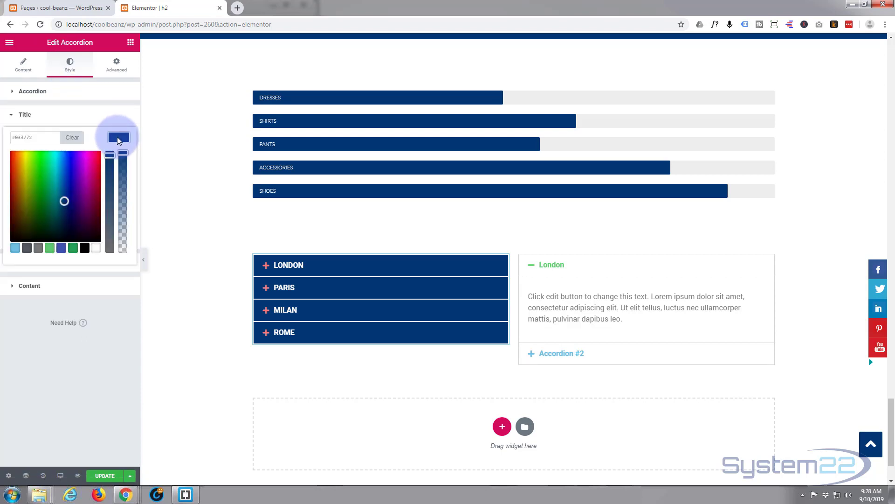
pyautogui.moveTo(44, 137); pyautogui.dragTo(1, 140)
pyautogui.hotkey('ctrl', 'c')
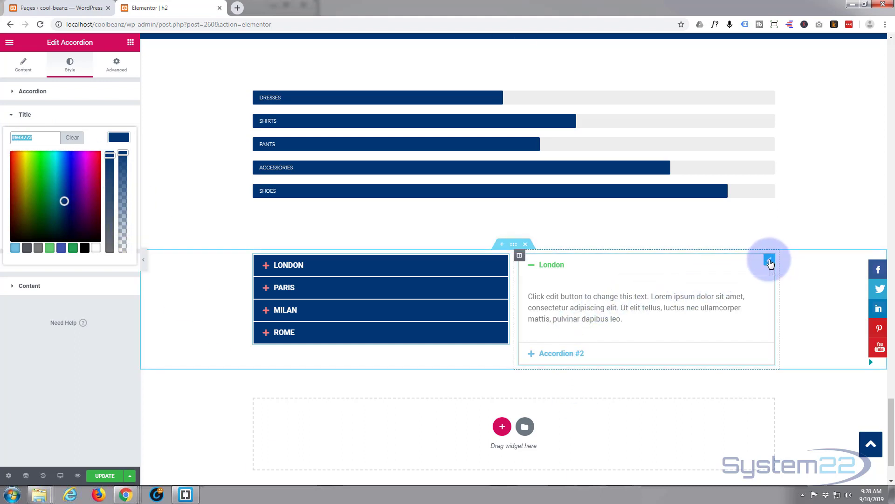
# Step: Apply the copied colour #033772 as the title background of the new accordion
pyautogui.click(769, 262)
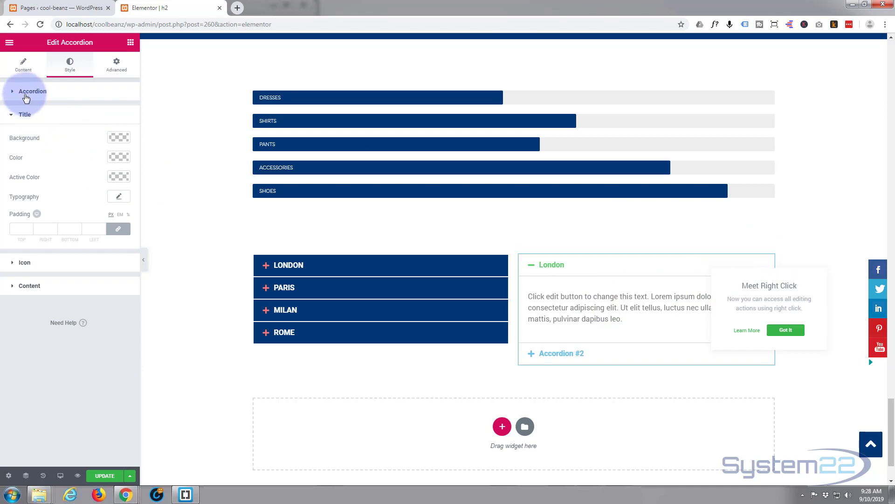
pyautogui.click(116, 136)
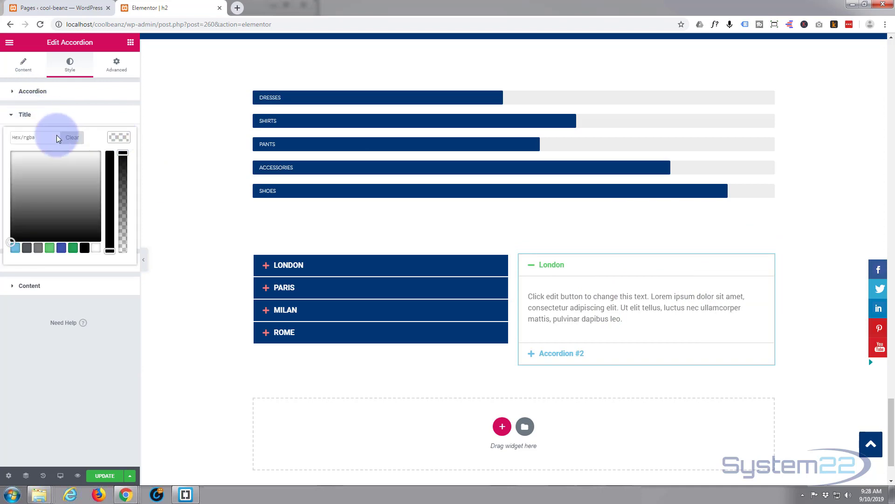
pyautogui.hotkey('ctrl', 'v')
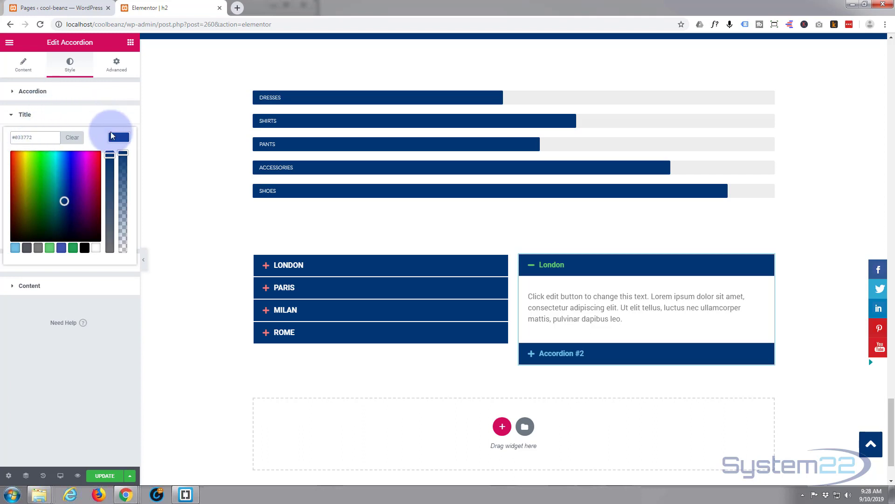
pyautogui.click(119, 136)
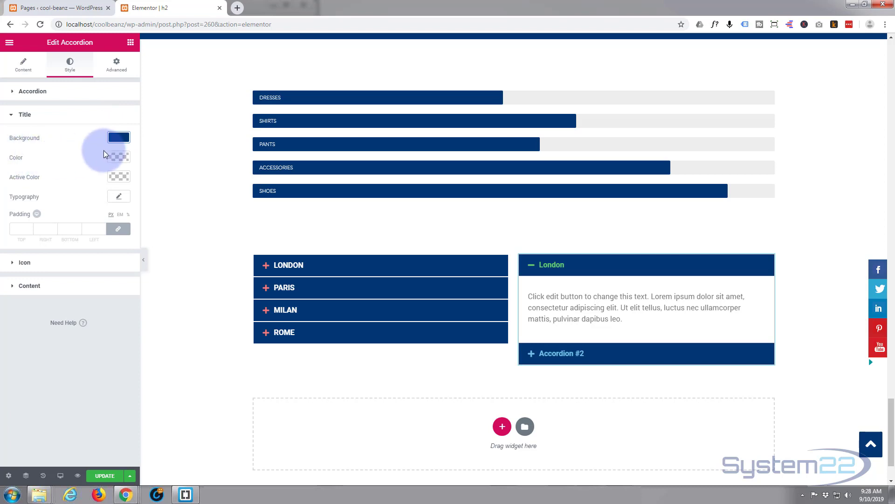
# Step: Set the new accordion's title colour to white, #FFFFFF
pyautogui.click(119, 158)
pyautogui.click(95, 268)
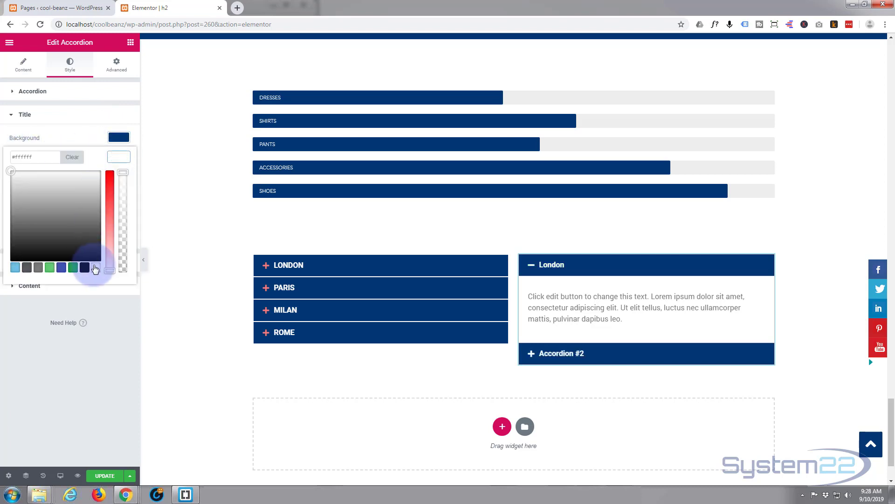
pyautogui.click(119, 159)
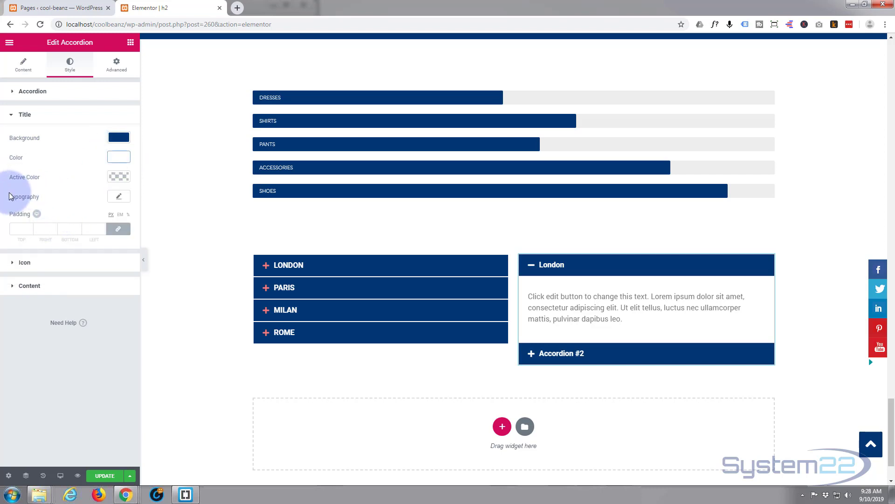
# Step: Set the text transform of the new accordion's title typography to Uppercase
pyautogui.click(121, 198)
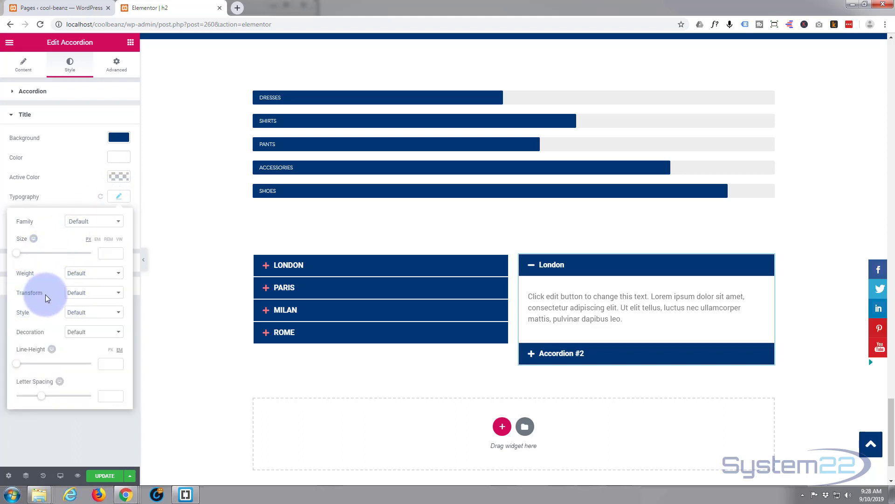
pyautogui.click(117, 293)
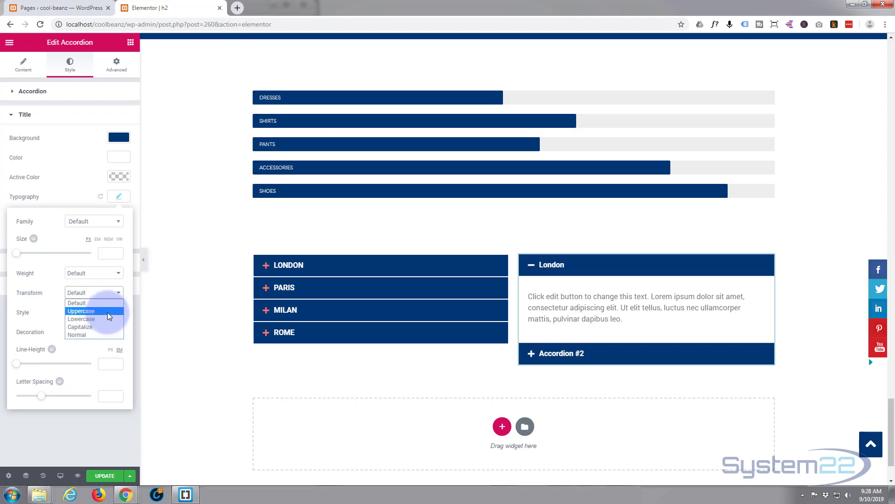
pyautogui.click(107, 312)
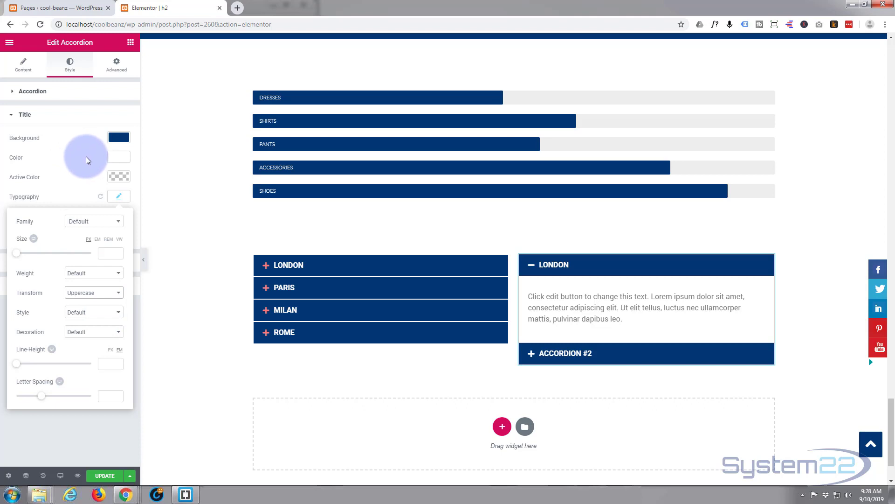
pyautogui.click(119, 196)
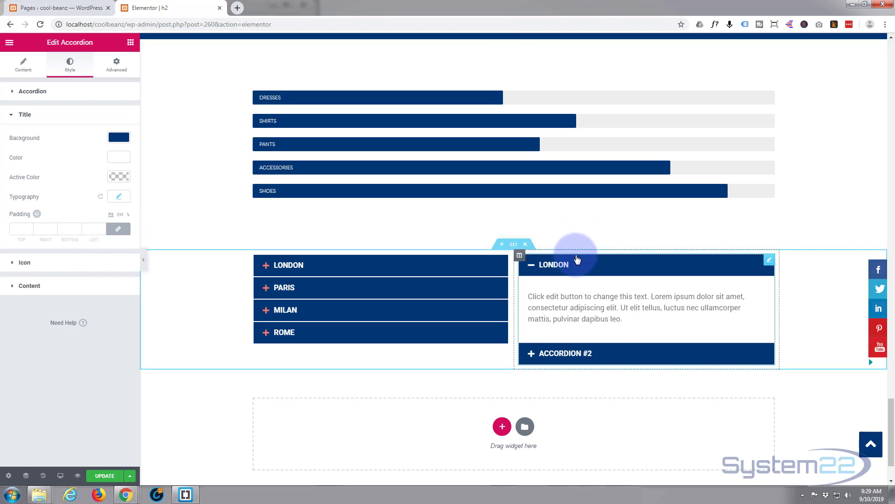
# Step: Try a linked title padding of 20 px on all four sides of the new accordion's titles, and clear it again
pyautogui.click(116, 231)
pyautogui.click(14, 228)
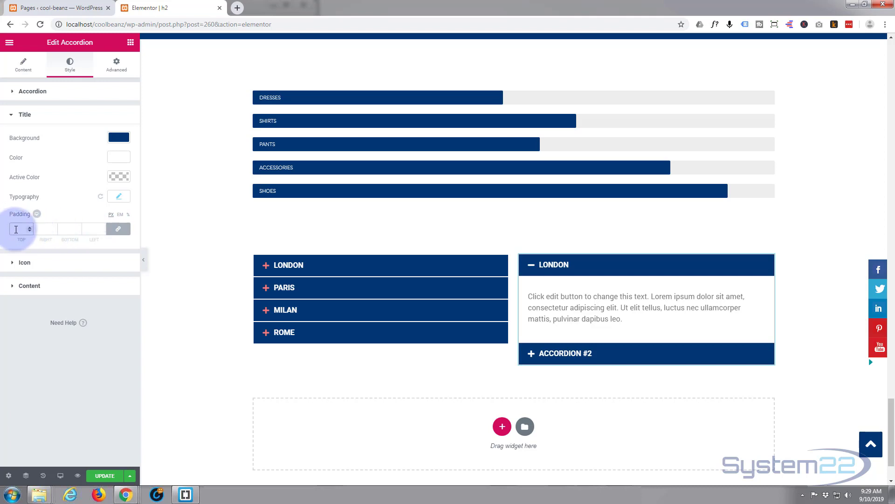
pyautogui.write('20')
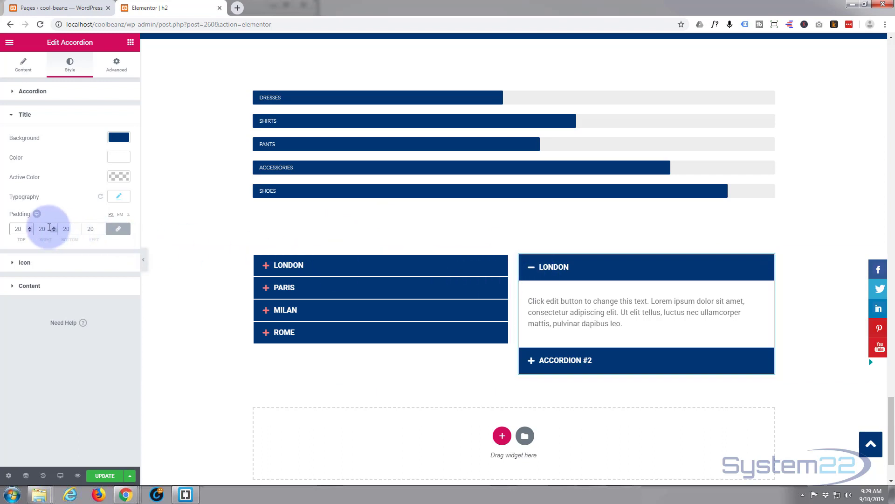
pyautogui.moveTo(22, 229); pyautogui.dragTo(2, 236)
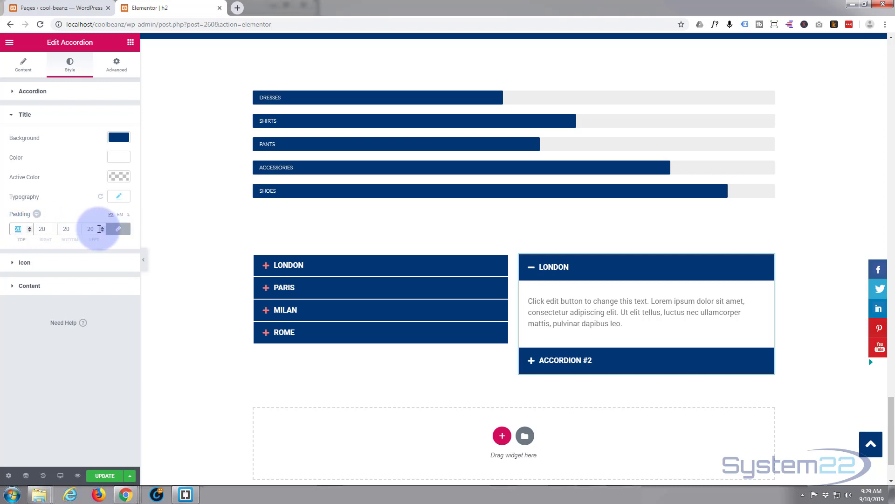
pyautogui.click(127, 233)
pyautogui.click(127, 233)
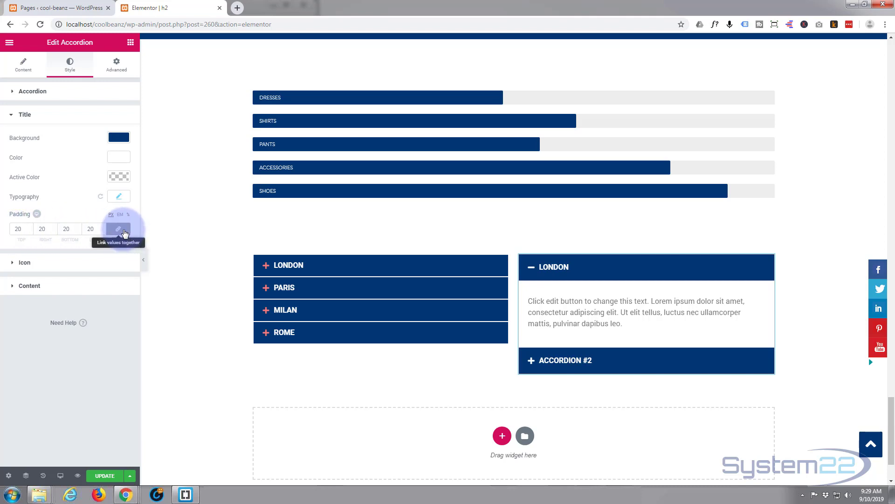
pyautogui.doubleClick(19, 228)
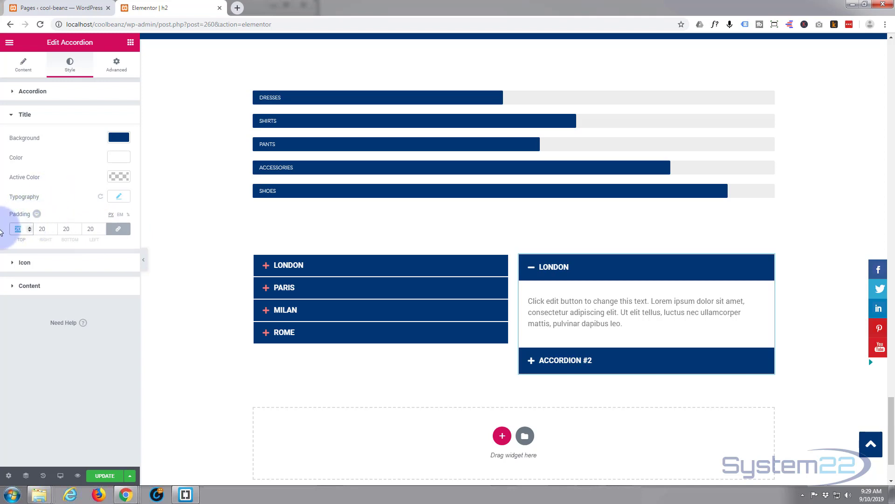
pyautogui.press('BackSpace')
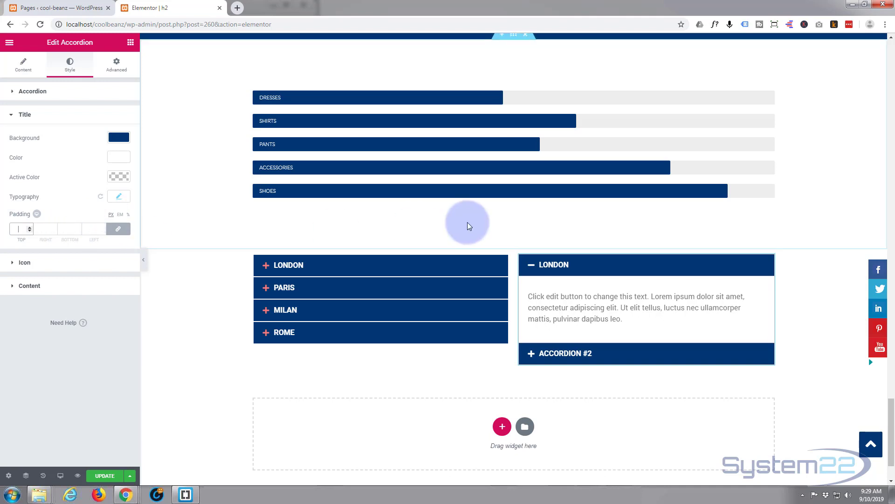
# Step: Align the new accordion's icons to the right end of the titles and set their colour to red, #ff5b5b
pyautogui.click(57, 261)
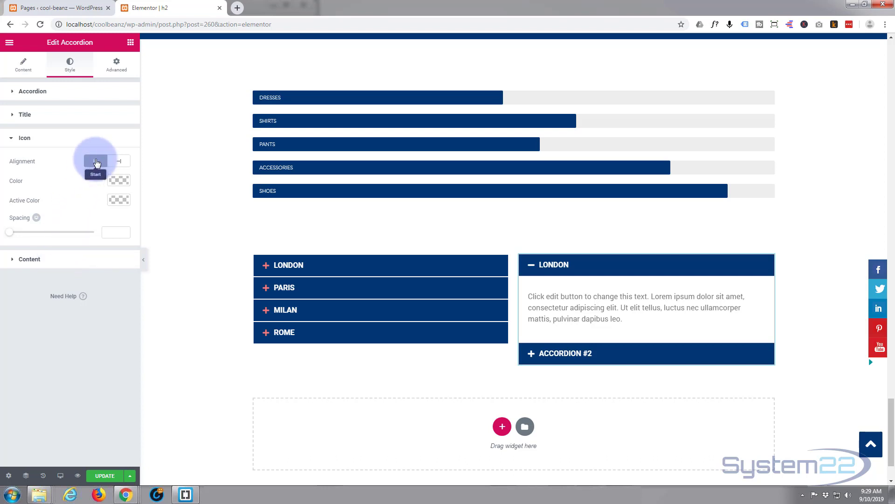
pyautogui.click(119, 161)
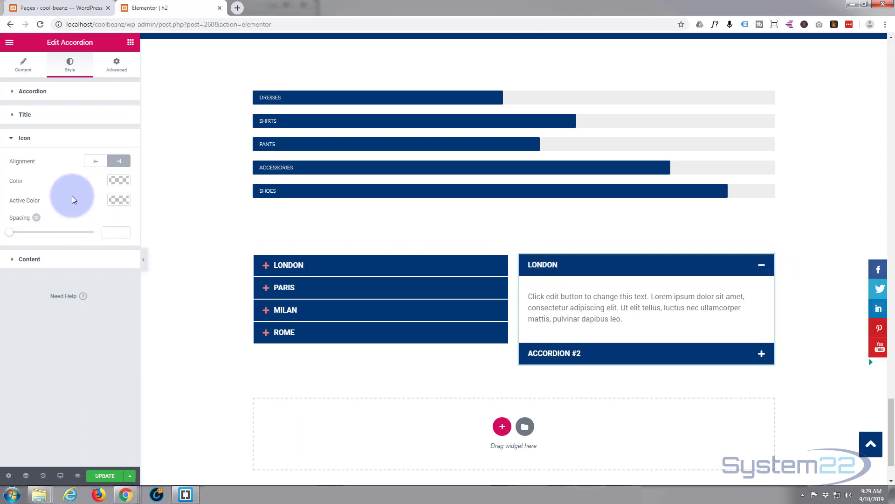
pyautogui.click(116, 181)
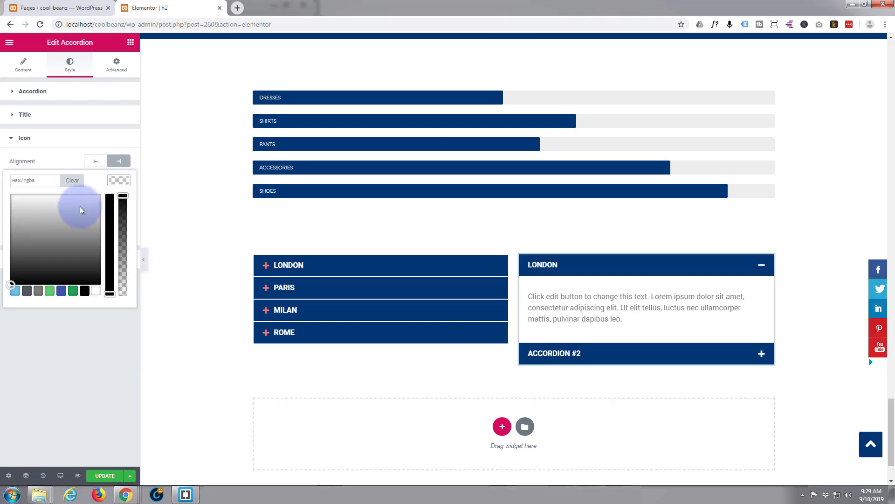
pyautogui.click(61, 290)
pyautogui.moveTo(17, 204); pyautogui.dragTo(10, 194)
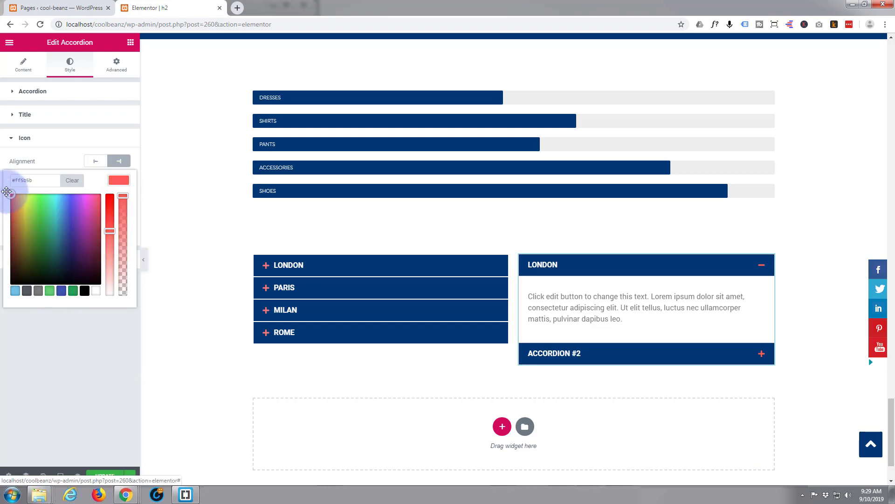
pyautogui.click(118, 182)
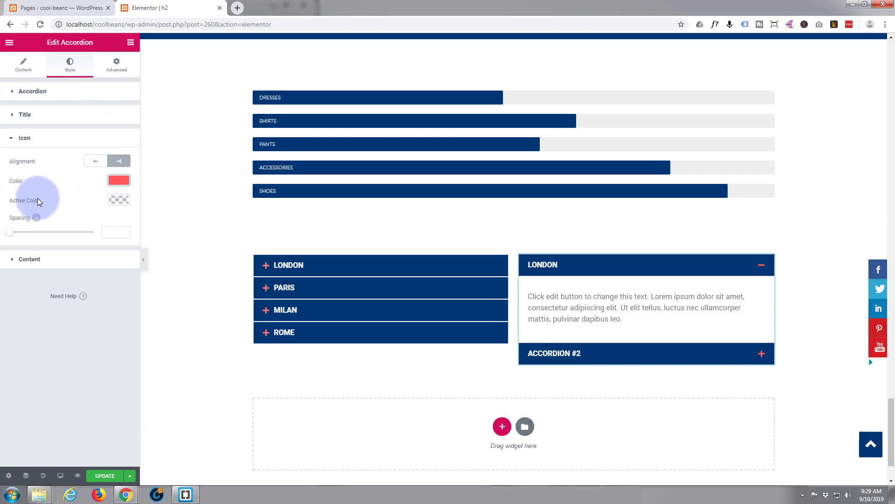
# Step: Expand Milan in the existing accordion for comparison and set the new accordion's active icon colour to green, #61ce70
pyautogui.click(268, 311)
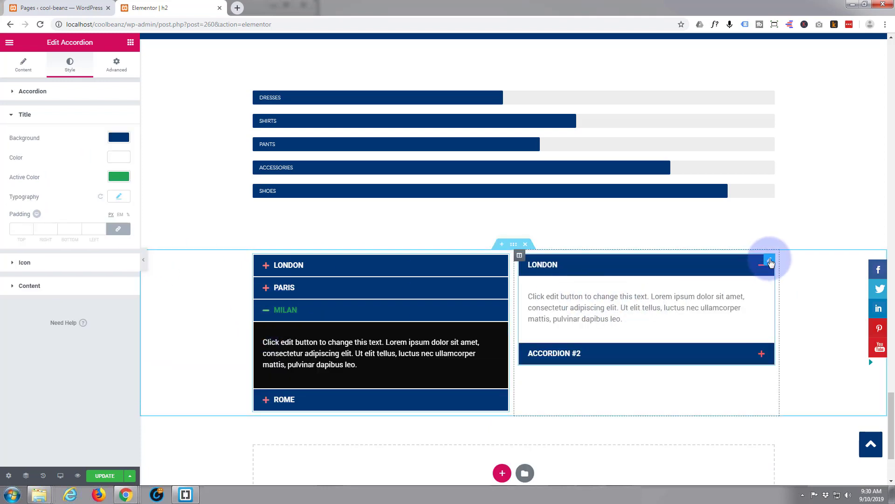
pyautogui.click(770, 263)
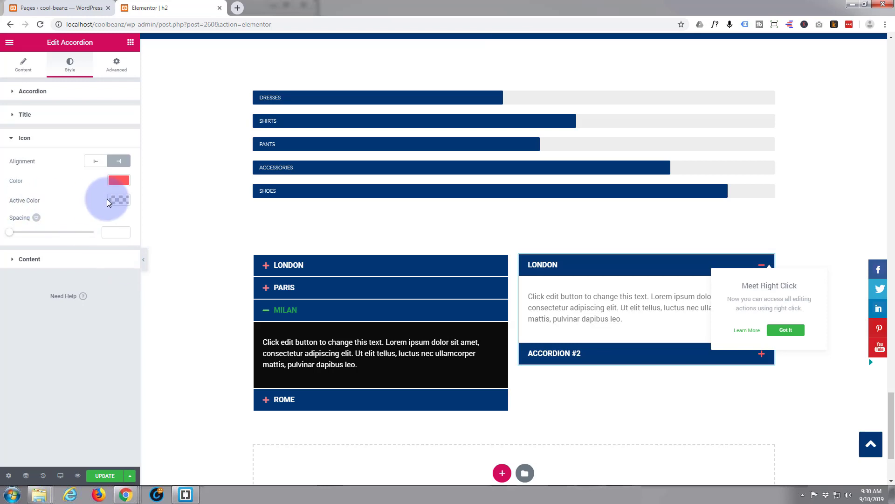
pyautogui.click(118, 200)
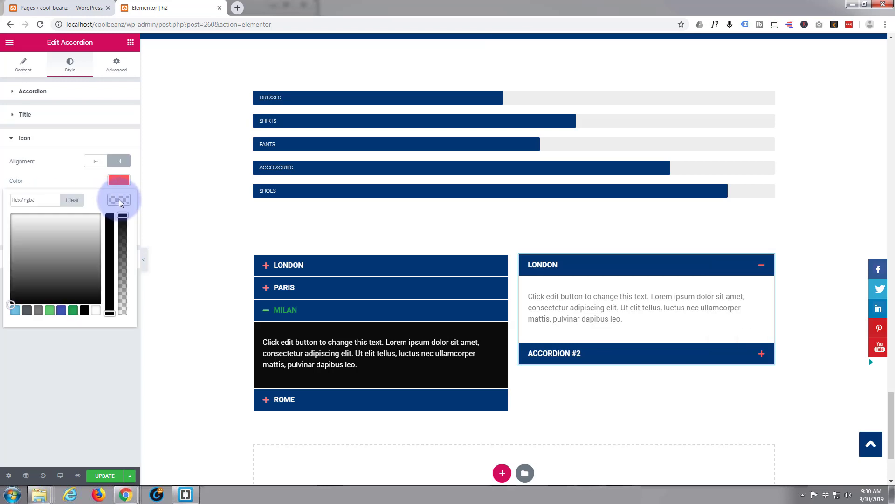
pyautogui.click(50, 311)
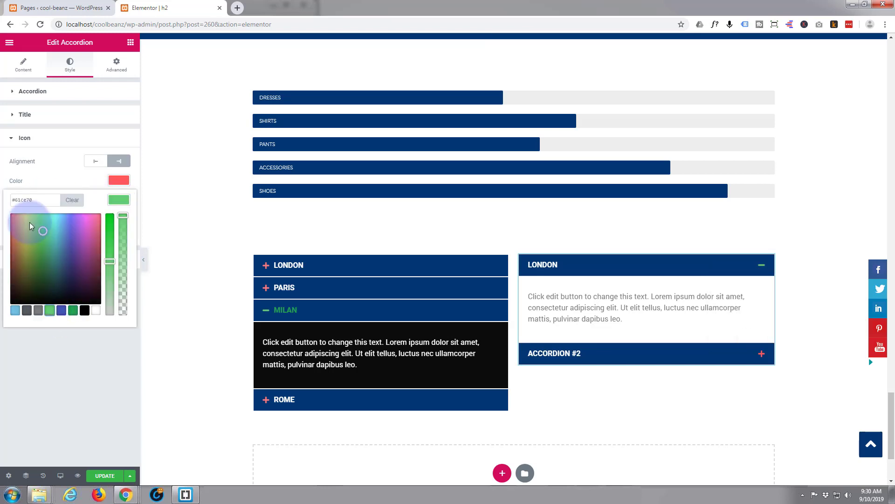
pyautogui.click(122, 199)
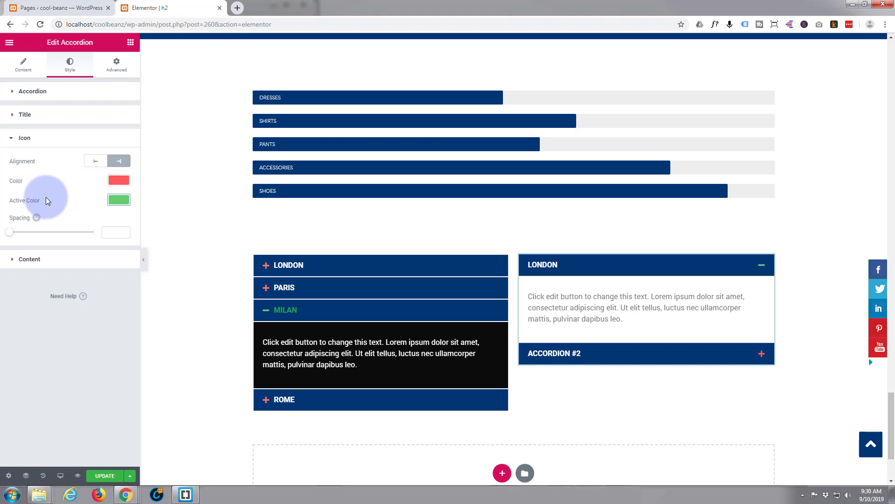
# Step: Set the new accordion's content background to black, #000000, and its content text colour to white, #ffffff
pyautogui.click(12, 138)
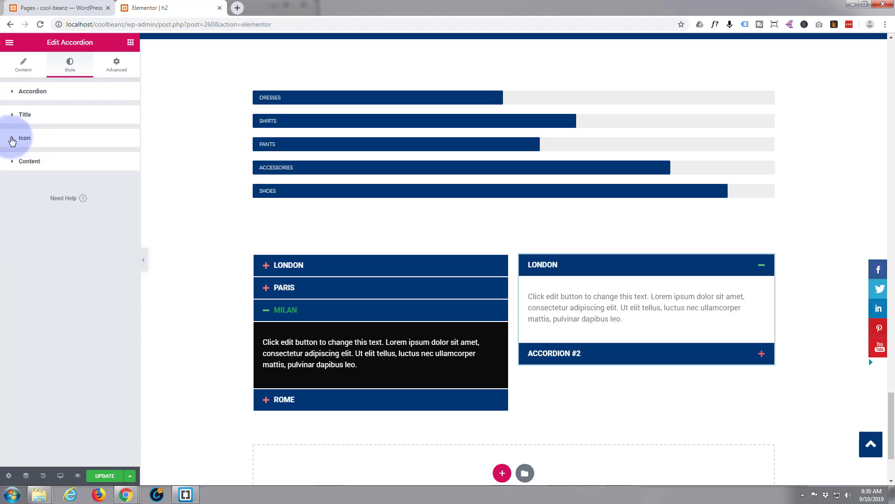
pyautogui.click(11, 161)
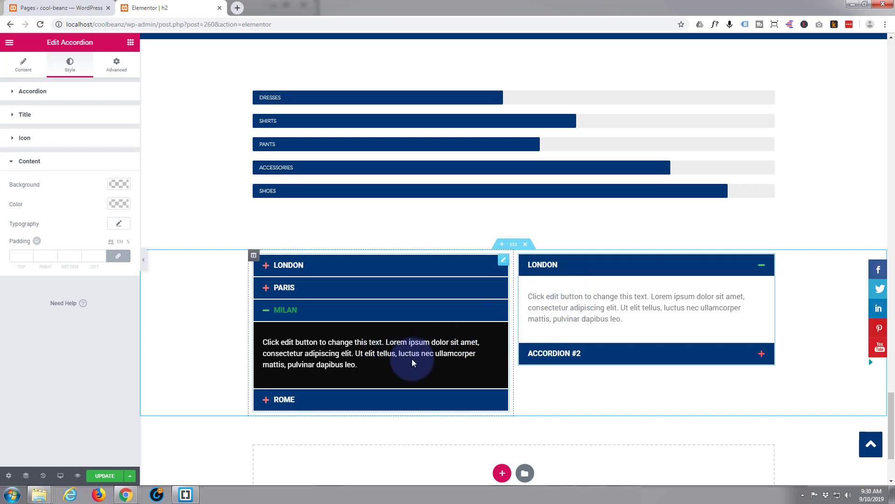
pyautogui.click(120, 183)
pyautogui.click(84, 295)
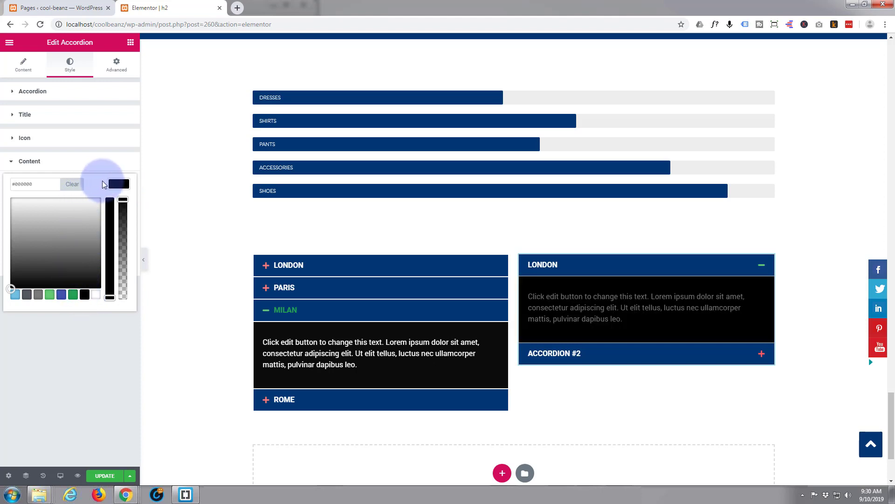
pyautogui.click(119, 184)
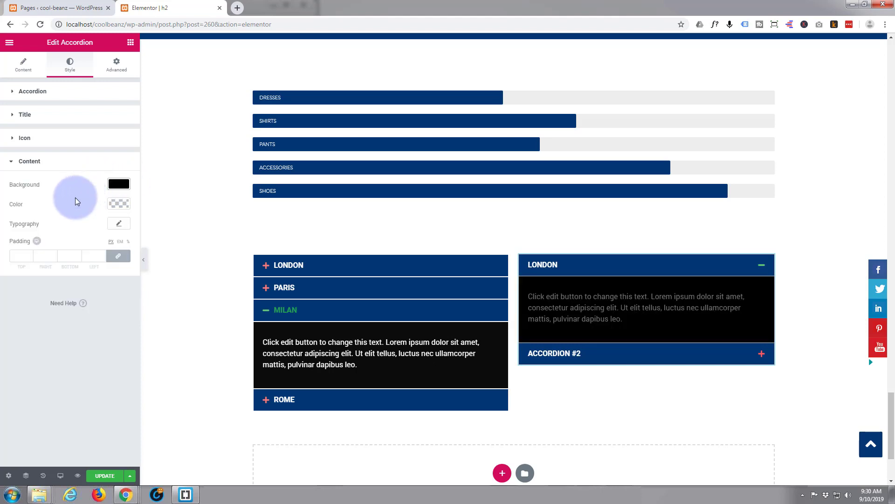
pyautogui.click(117, 205)
pyautogui.click(94, 315)
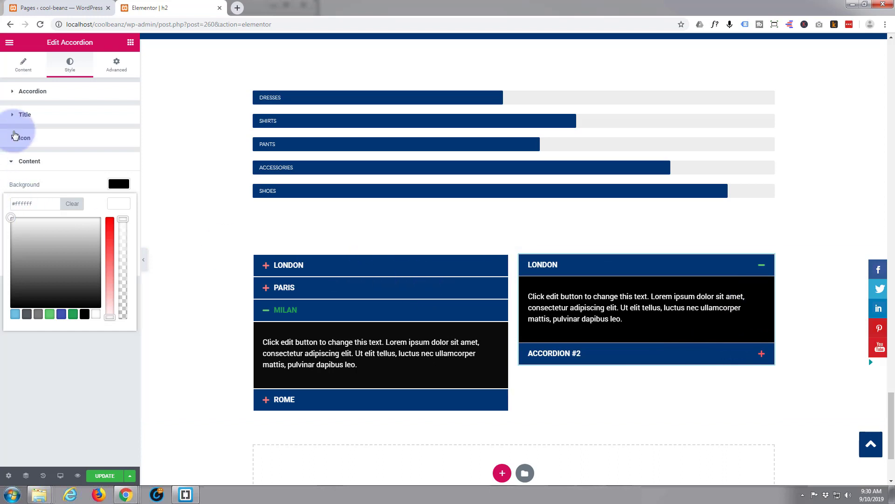
# Step: Give the new accordion a border width of 2 and a white border colour, #ffffff
pyautogui.click(65, 92)
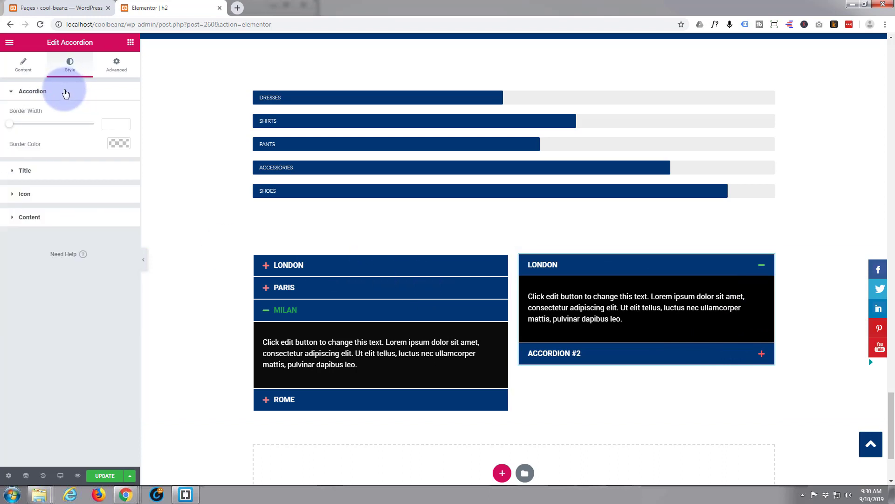
pyautogui.click(109, 123)
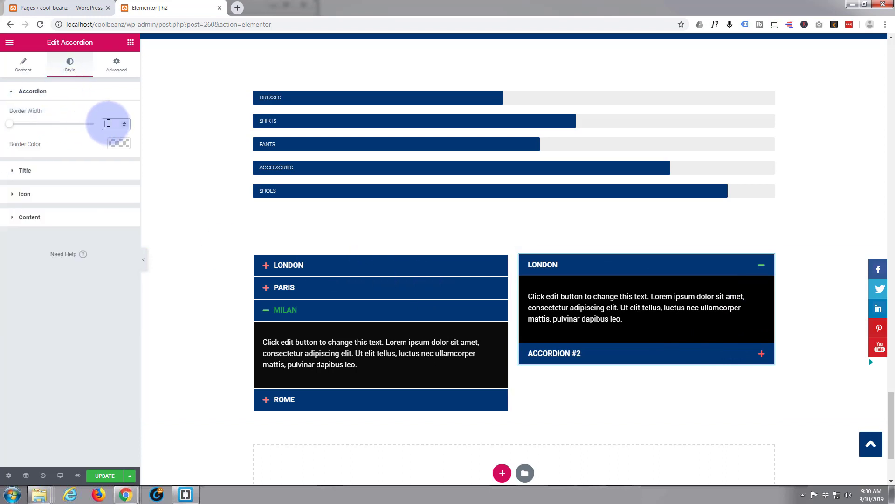
pyautogui.write('2')
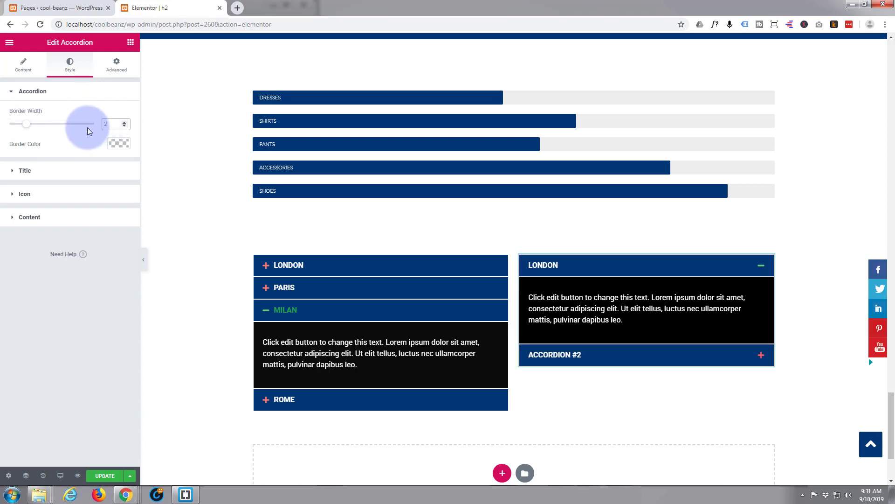
pyautogui.click(119, 143)
pyautogui.click(96, 254)
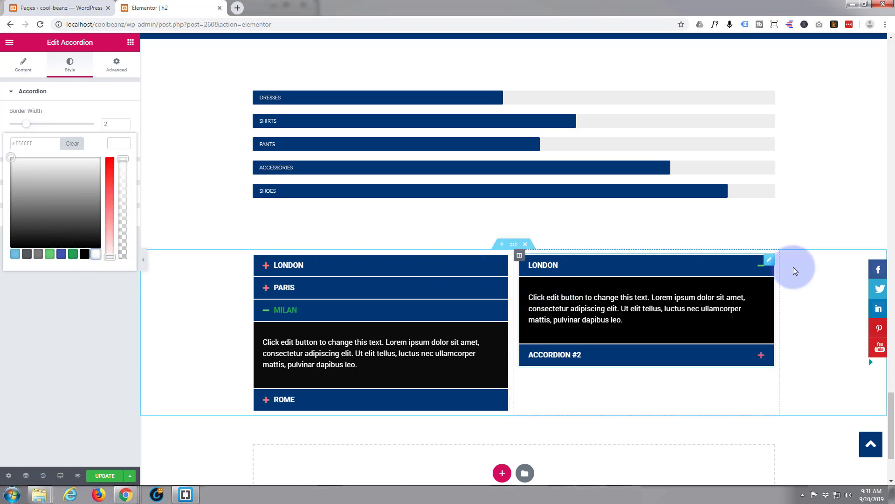
# Step: Delete the Accordion #2 item from the new accordion's content items
pyautogui.click(41, 68)
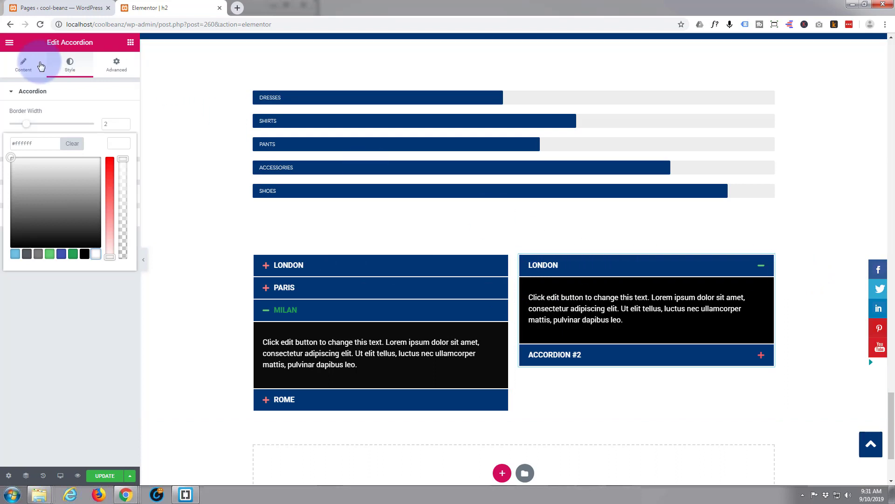
pyautogui.click(27, 66)
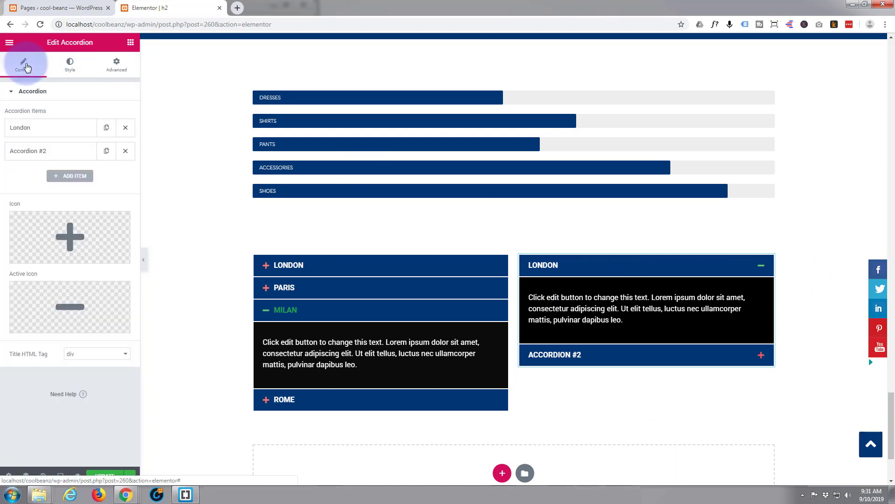
pyautogui.click(604, 276)
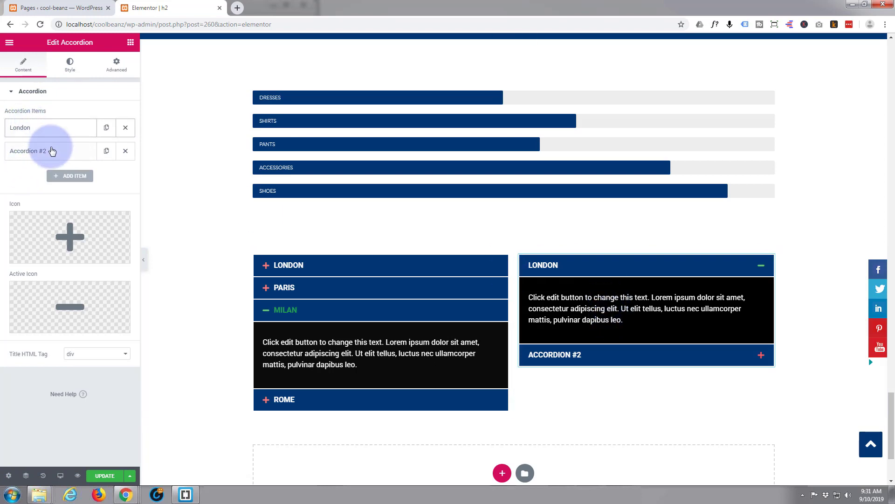
pyautogui.click(124, 150)
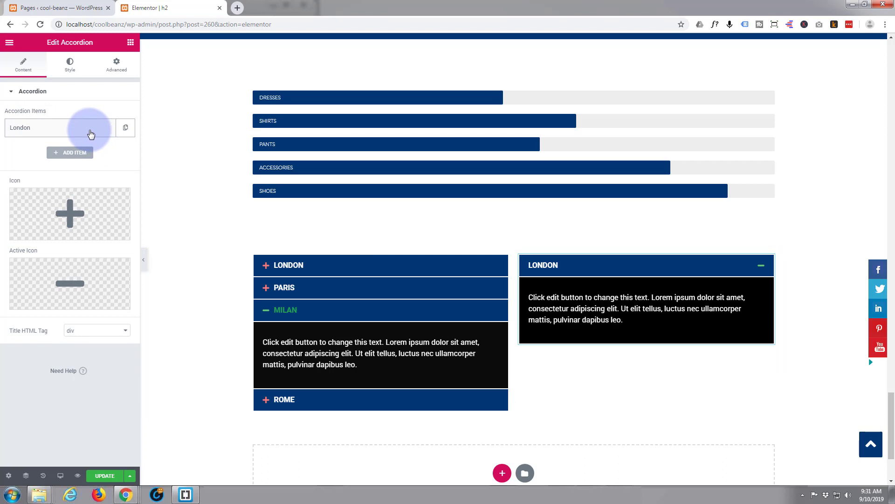
# Step: Duplicate the London item of the new accordion and title the copy Paris
pyautogui.click(125, 130)
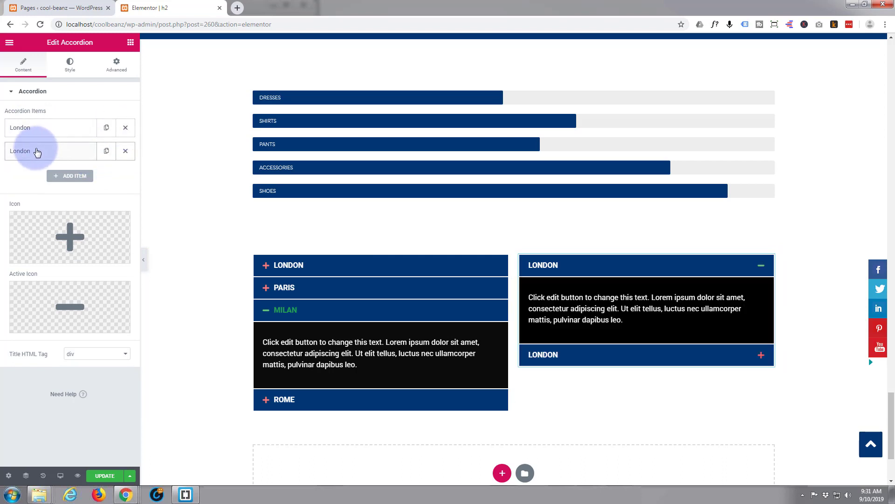
pyautogui.click(36, 150)
pyautogui.moveTo(40, 182); pyautogui.dragTo(3, 182)
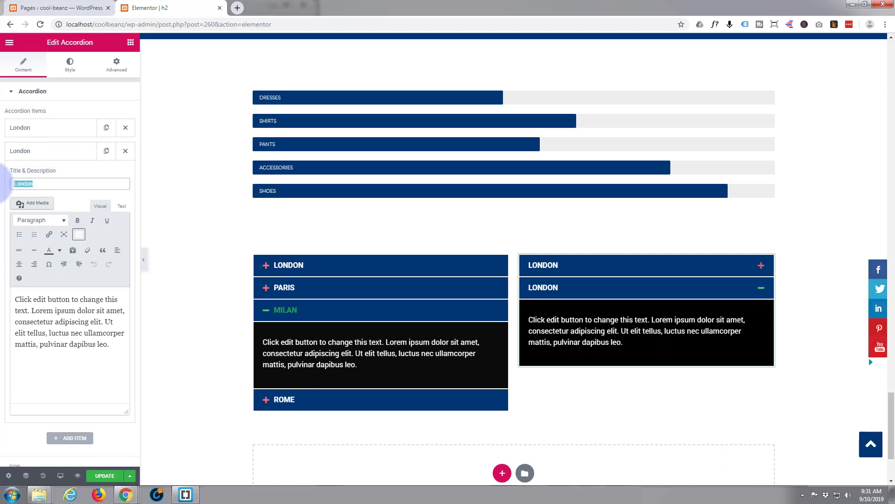
pyautogui.write('Paris')
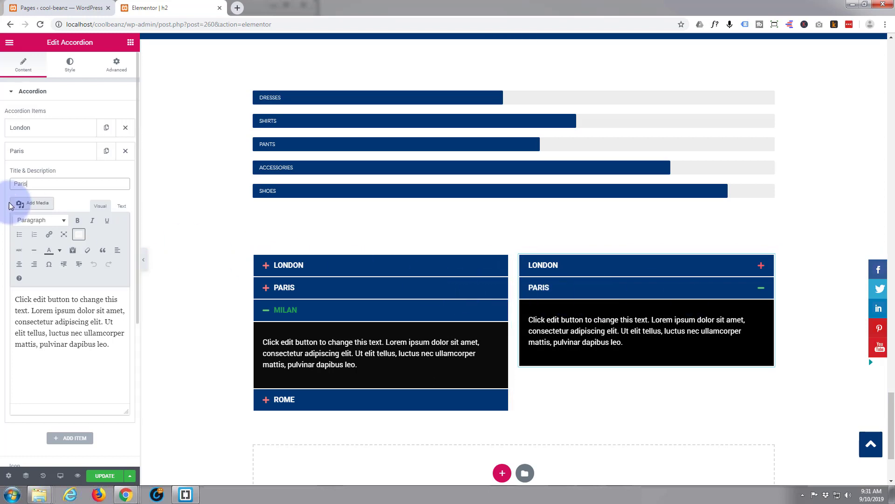
# Step: Duplicate the Paris item of the new accordion and title the copy Milan
pyautogui.click(106, 152)
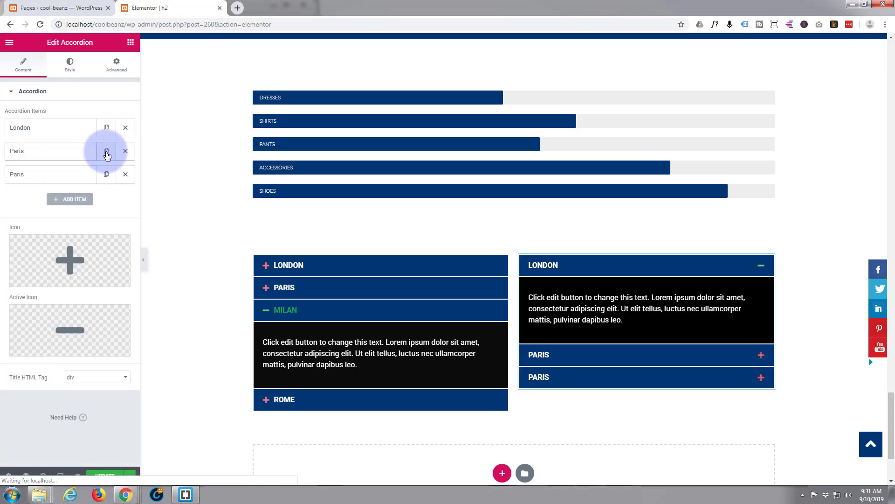
pyautogui.click(35, 174)
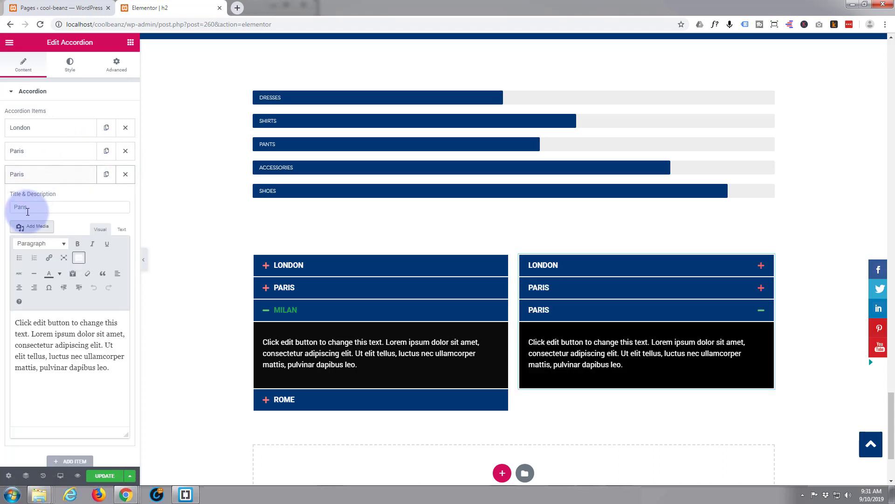
pyautogui.moveTo(29, 208); pyautogui.dragTo(10, 208)
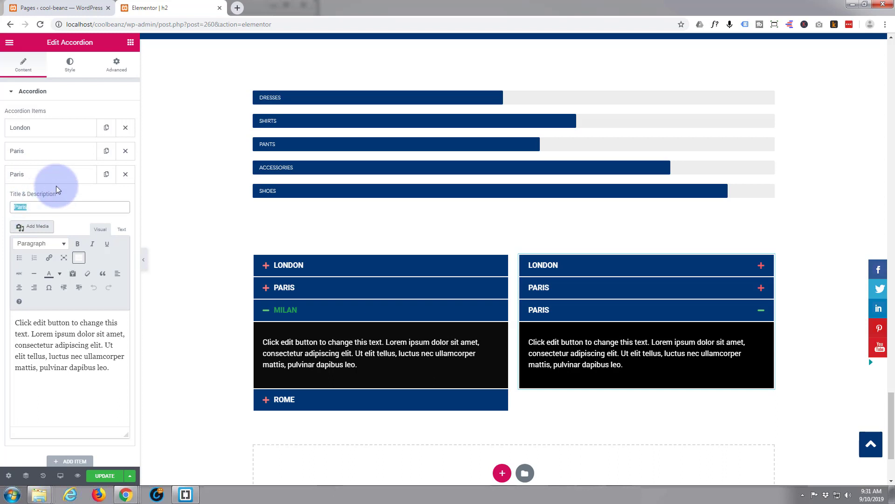
pyautogui.write('Milan')
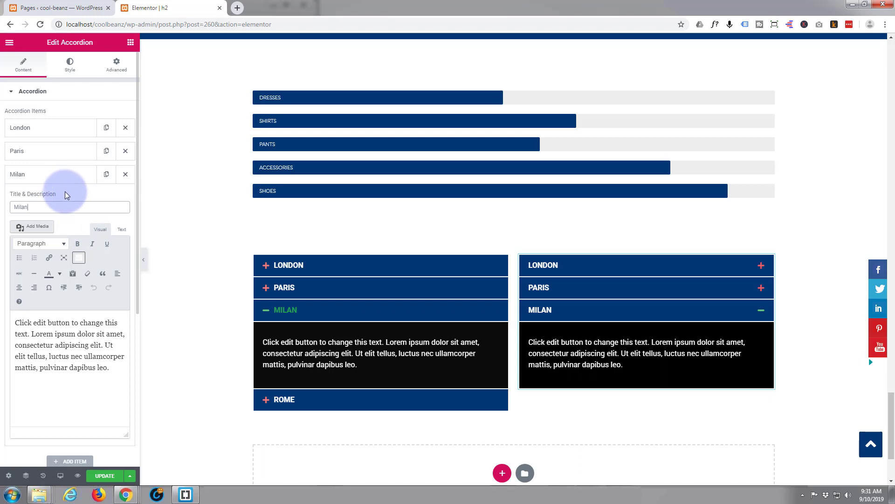
pyautogui.click(65, 179)
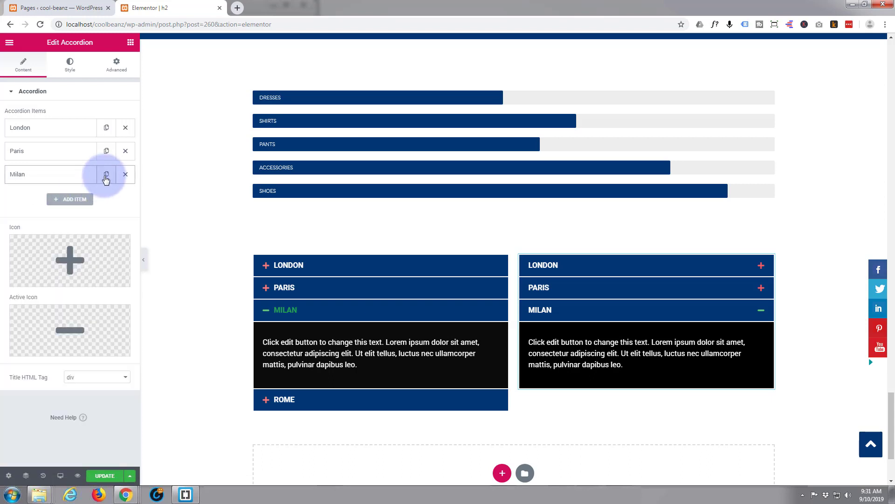
# Step: Duplicate the Milan item of the new accordion with the title Rome, and update the page
pyautogui.click(106, 175)
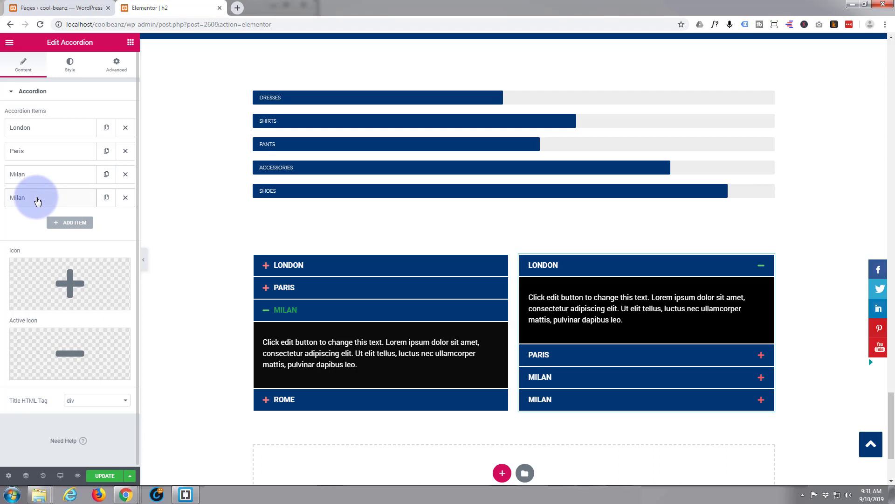
pyautogui.click(38, 202)
pyautogui.moveTo(36, 229); pyautogui.dragTo(4, 226)
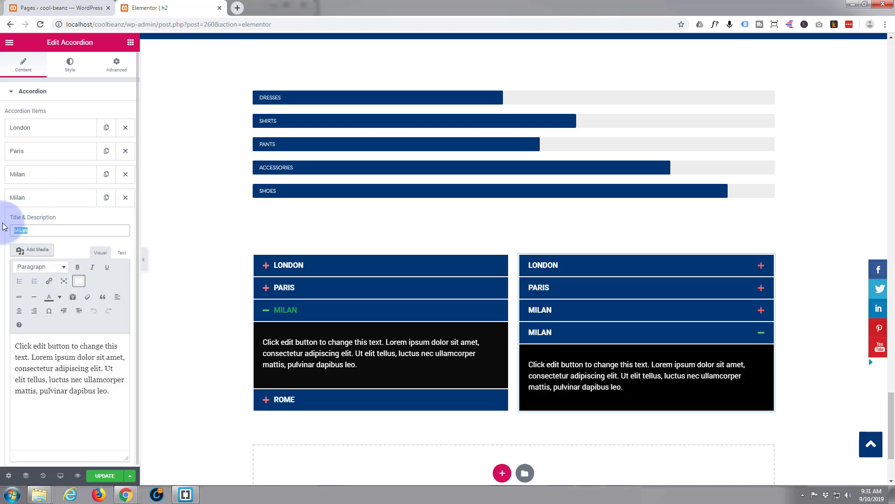
pyautogui.write('Rome')
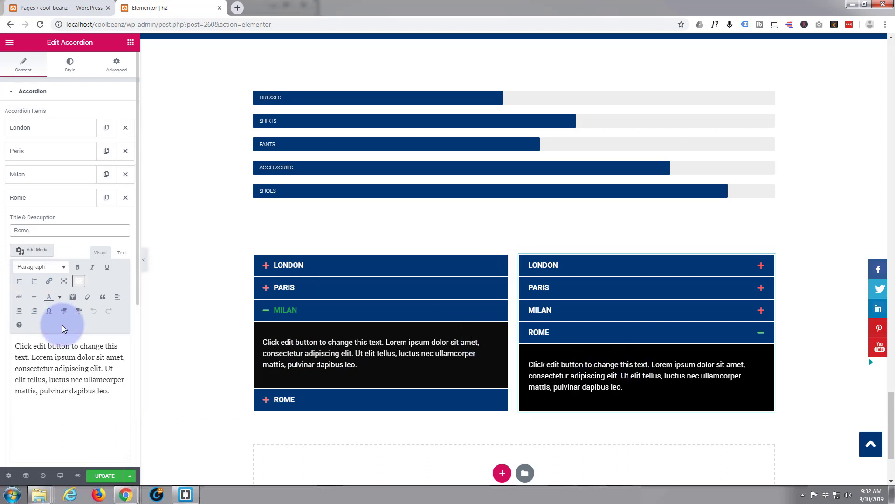
pyautogui.click(99, 478)
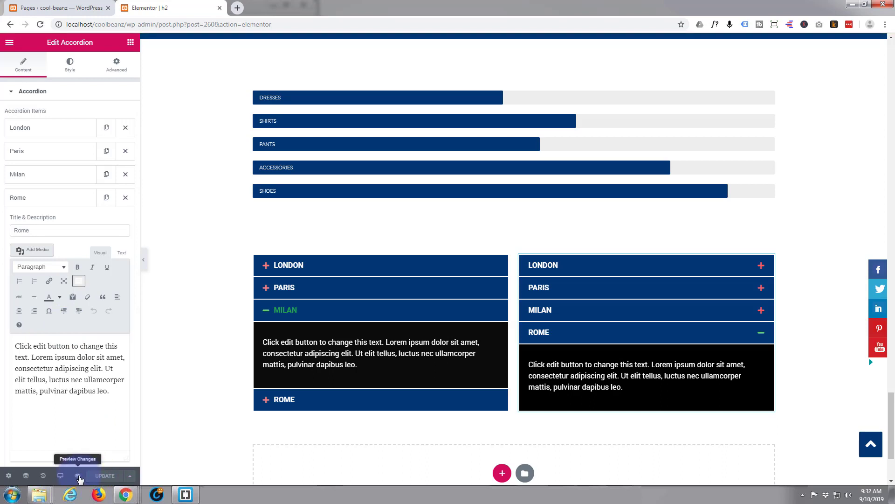
# Step: Preview the updated h2 page and bring the two city accordions near the page's end into view
pyautogui.click(78, 475)
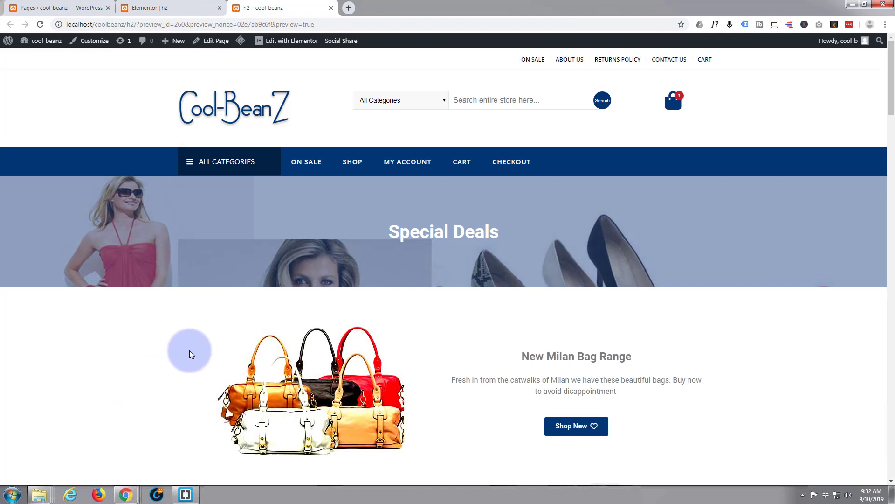
pyautogui.scroll(-8, 189, 353)
pyautogui.scroll(-20, 190, 352)
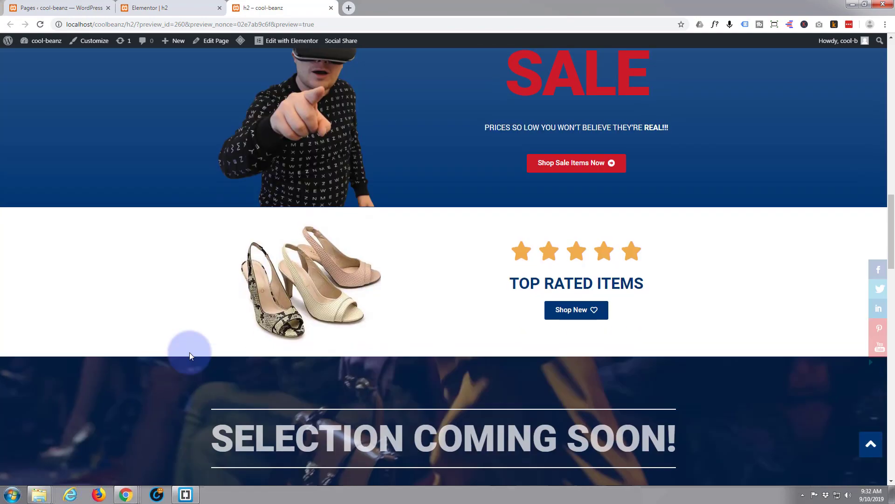
pyautogui.scroll(-15, 190, 355)
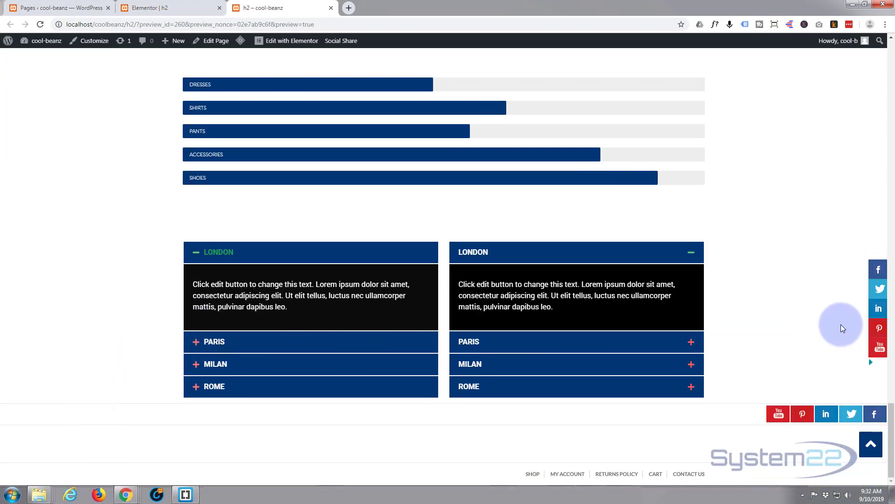
# Step: Test the new accordion on the previewed page by toggling London, expanding Paris, Milan and Rome in turn, and reopening London
pyautogui.click(694, 254)
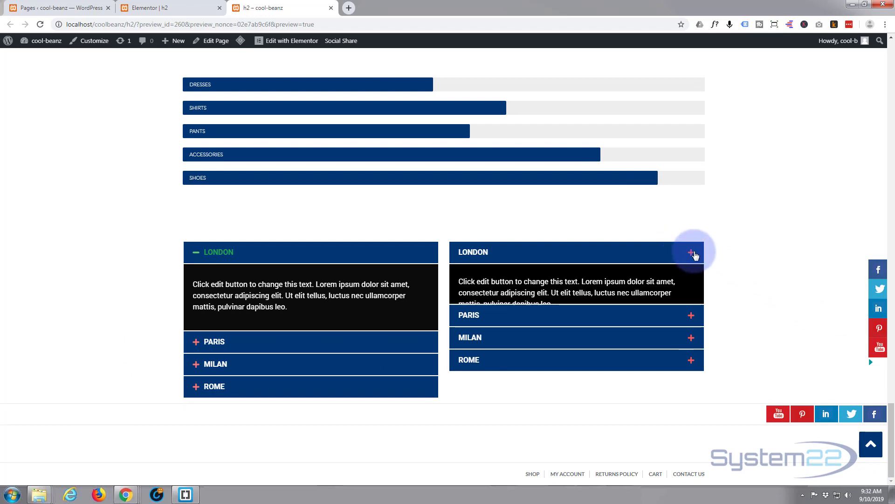
pyautogui.click(694, 255)
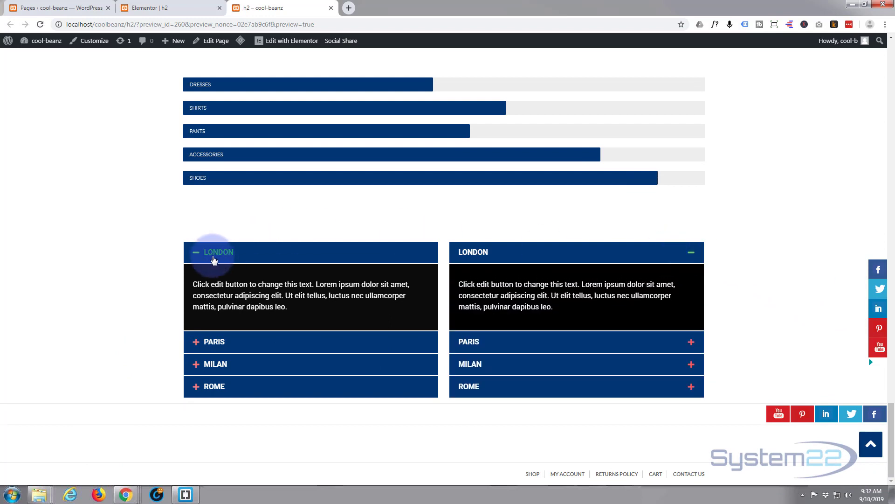
pyautogui.click(691, 342)
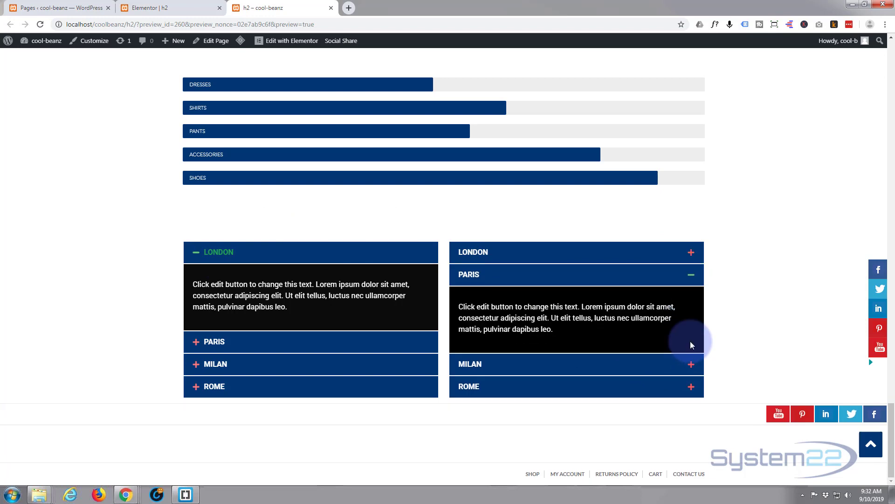
pyautogui.click(692, 366)
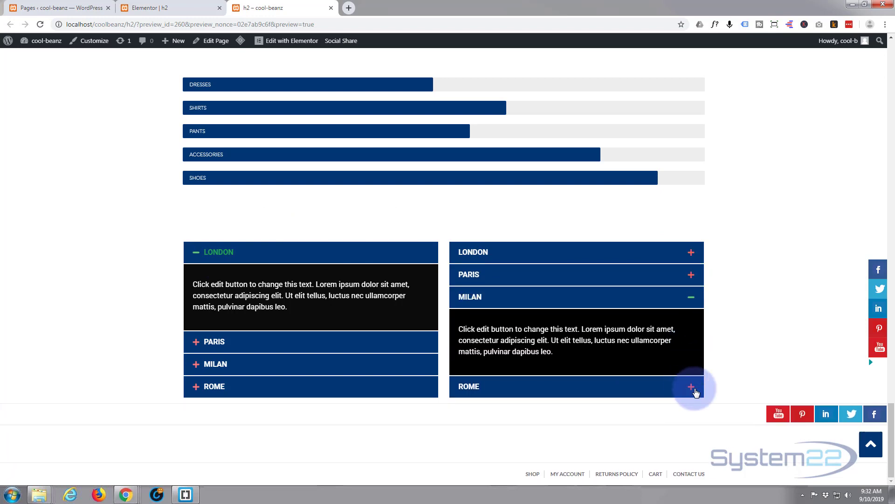
pyautogui.click(692, 389)
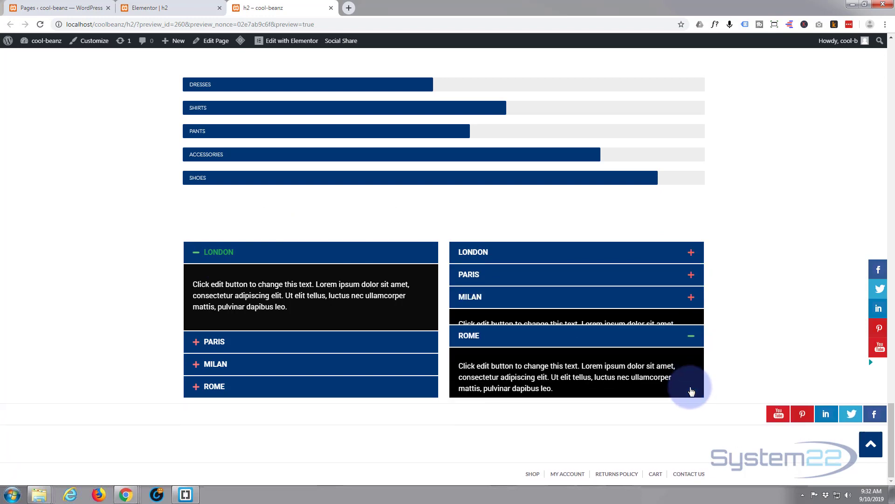
pyautogui.click(691, 254)
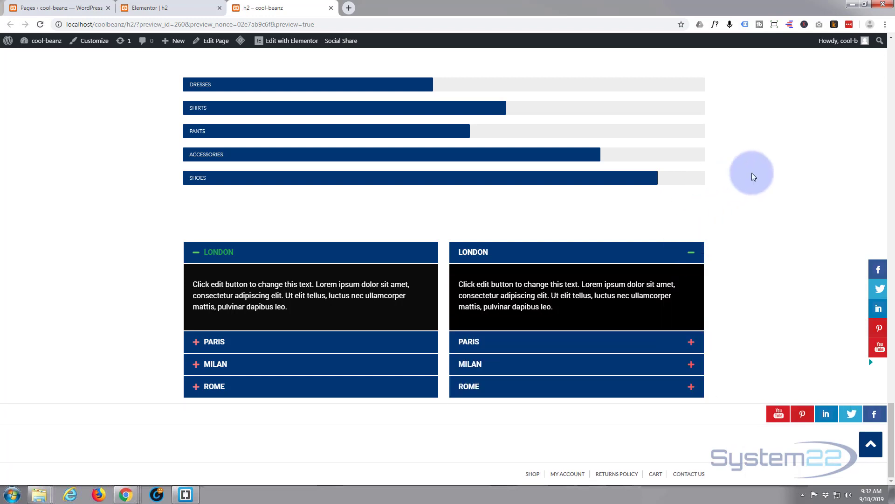